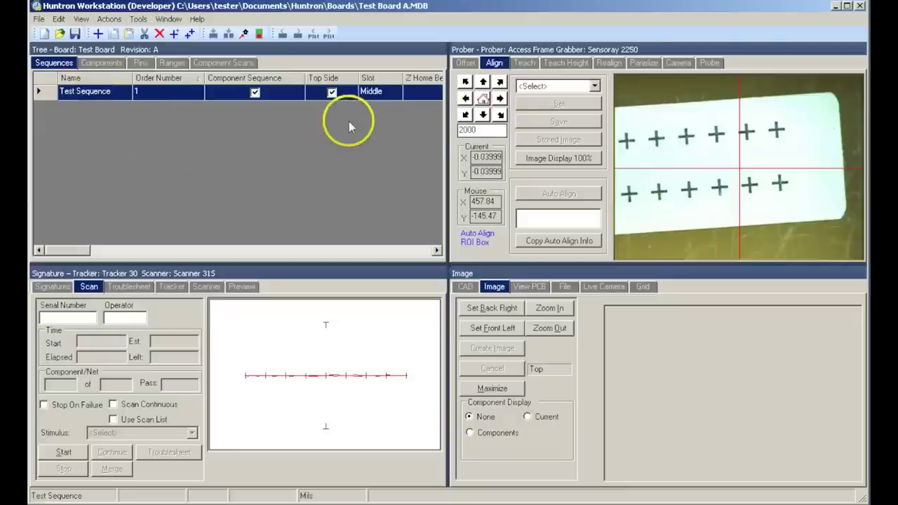
Show the prober's Offset page alongside the live camera image of the board
{"action": "left_click", "coordinate": [464, 63]}
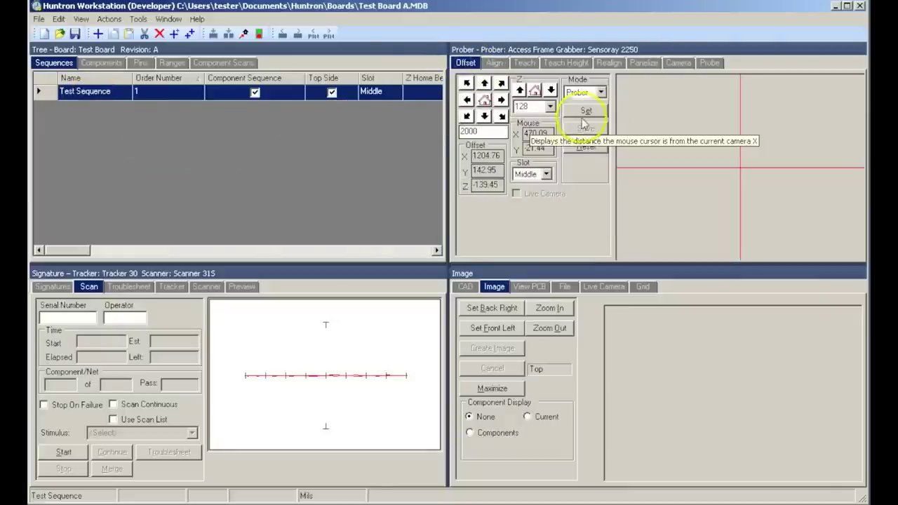
{"action": "left_click", "coordinate": [587, 93]}
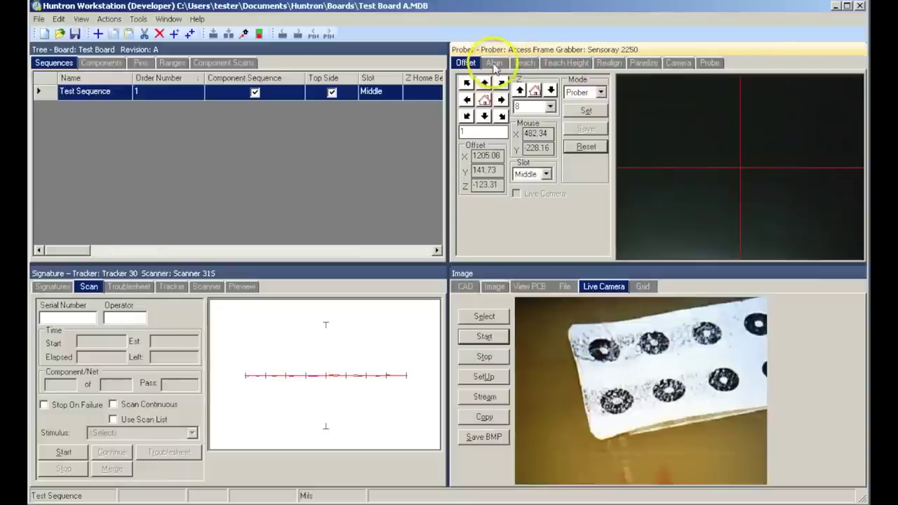
Return to the Align view, then start and stop the live camera feed
{"action": "left_click", "coordinate": [494, 63]}
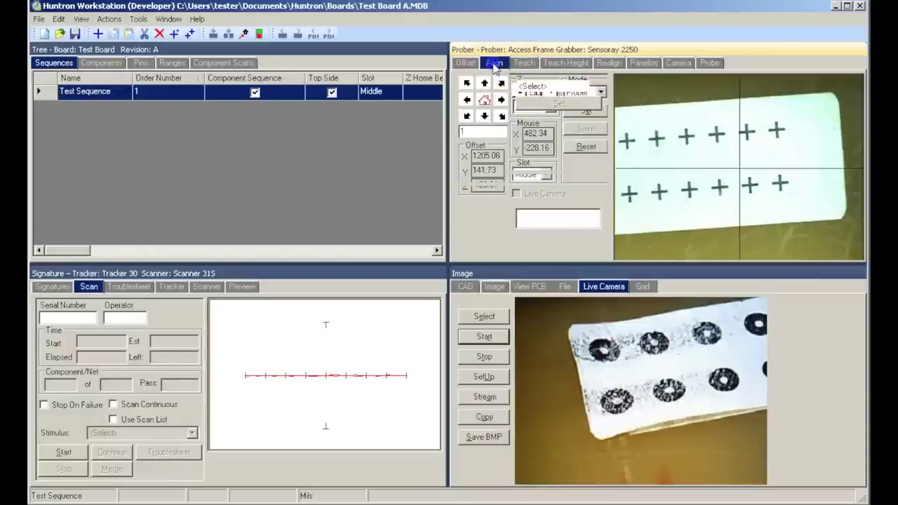
{"action": "left_click", "coordinate": [506, 341]}
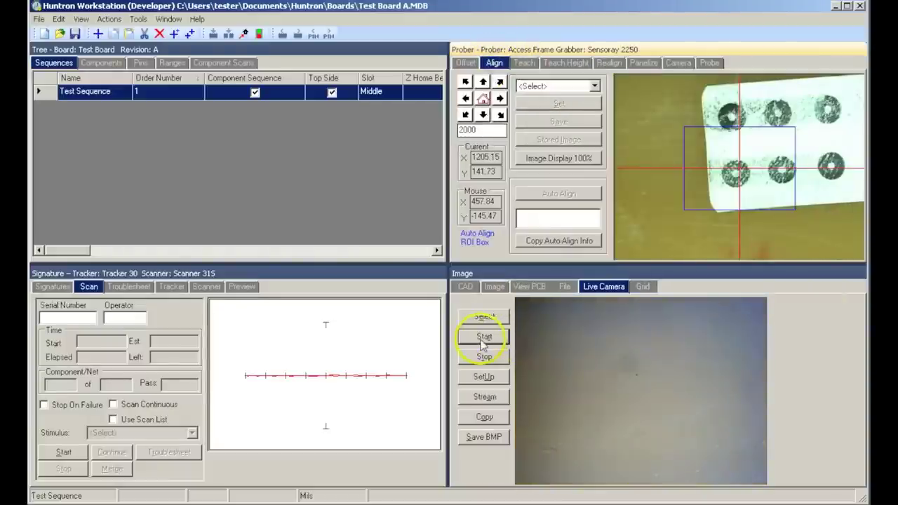
{"action": "left_click", "coordinate": [495, 357]}
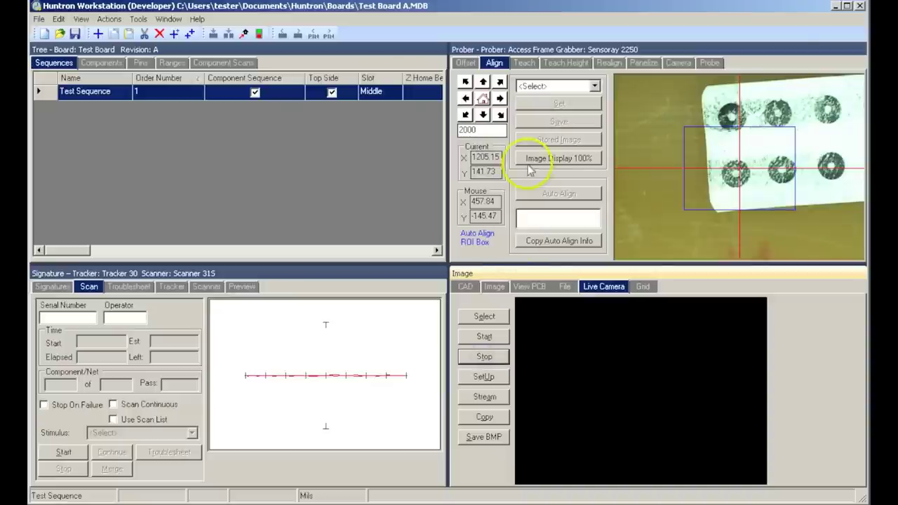
Jog down-left in 2000 steps until the board appears and centre the camera near TP20
{"action": "left_click", "coordinate": [466, 115]}
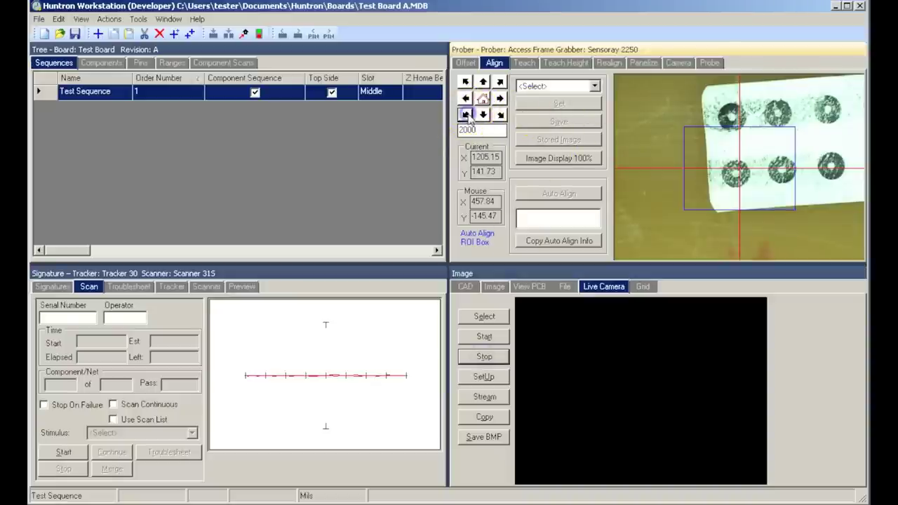
{"action": "left_click", "coordinate": [465, 115]}
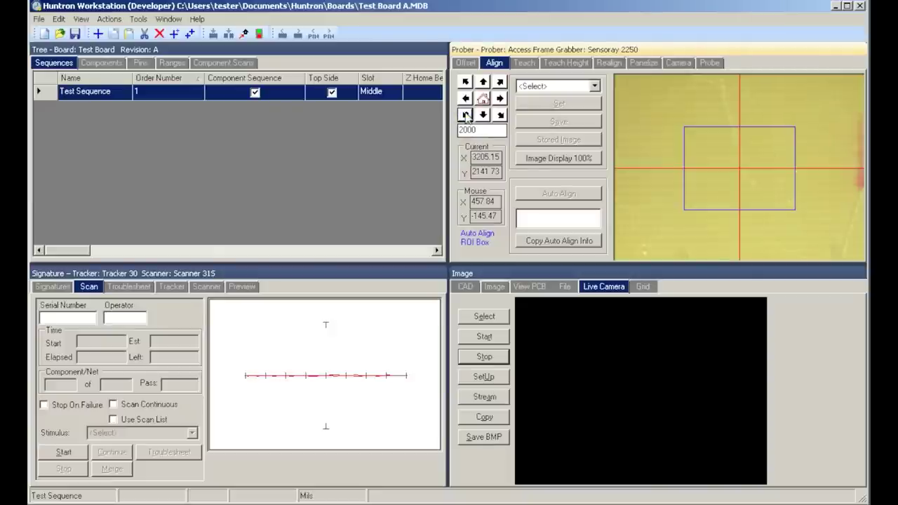
{"action": "left_click", "coordinate": [466, 117]}
{"action": "left_click", "coordinate": [467, 117]}
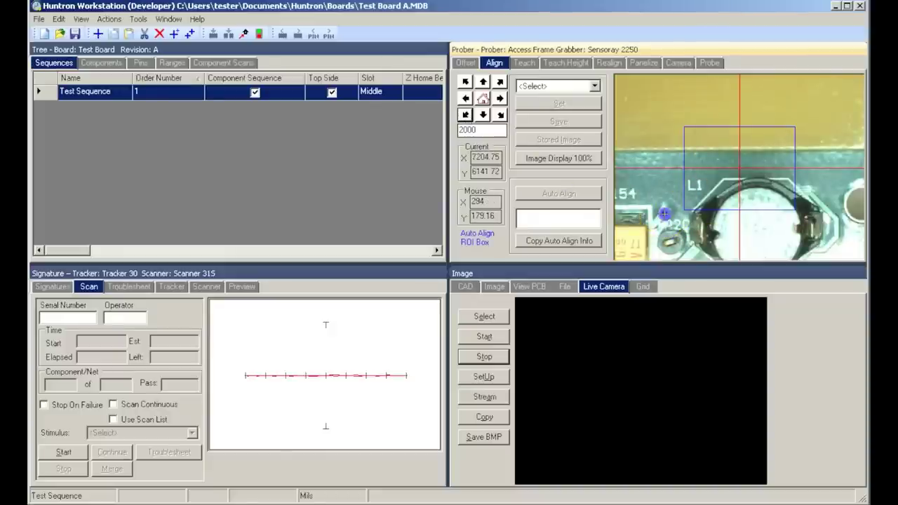
{"action": "left_click", "coordinate": [664, 212]}
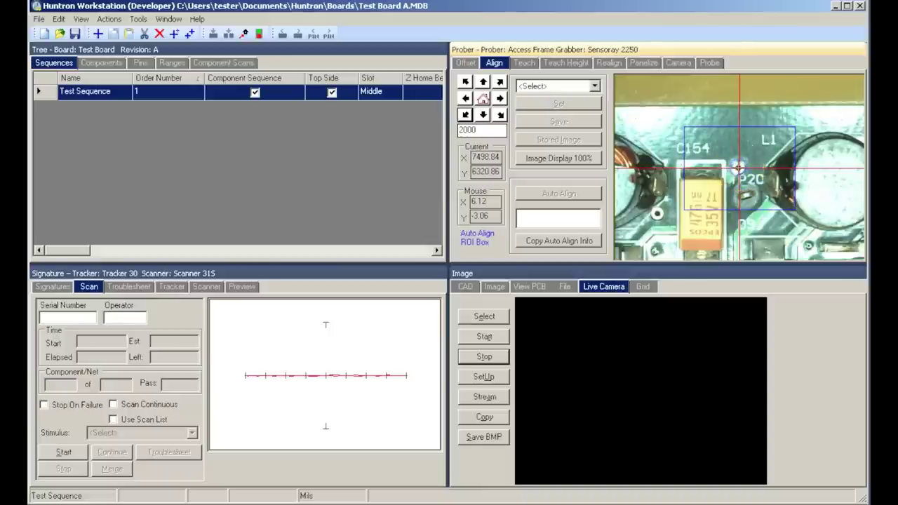
{"action": "double_click", "coordinate": [667, 54]}
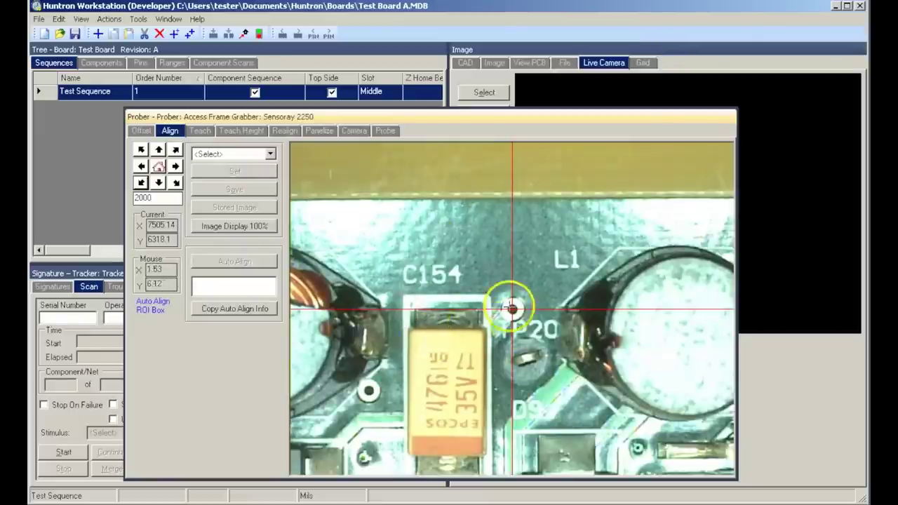
With a jog step of 1, centre on the hole by TP20 and set Alignment 1 (Middle slot, top up)
{"action": "double_click", "coordinate": [163, 197]}
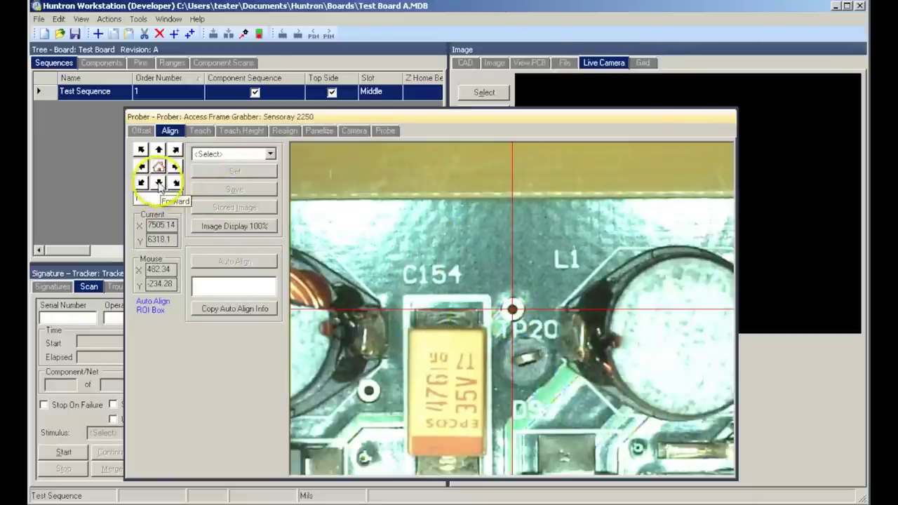
{"action": "left_click", "coordinate": [158, 182]}
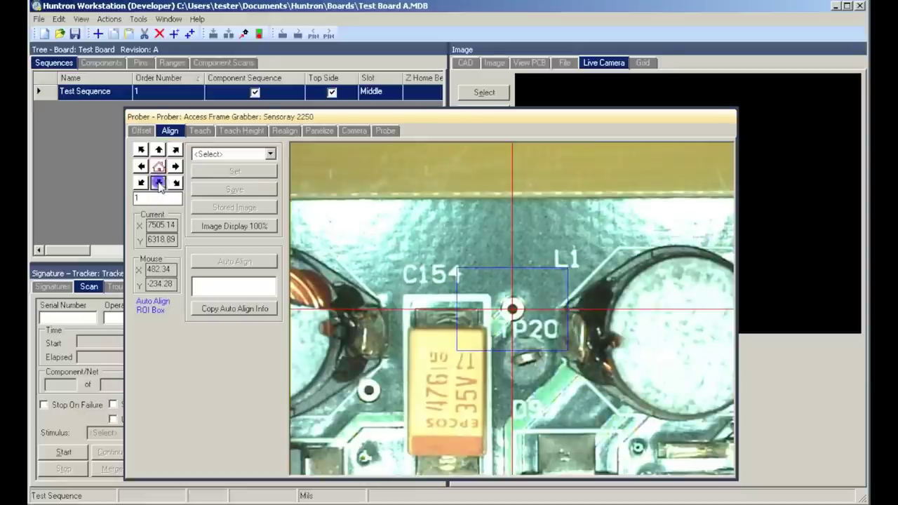
{"action": "left_click", "coordinate": [159, 183]}
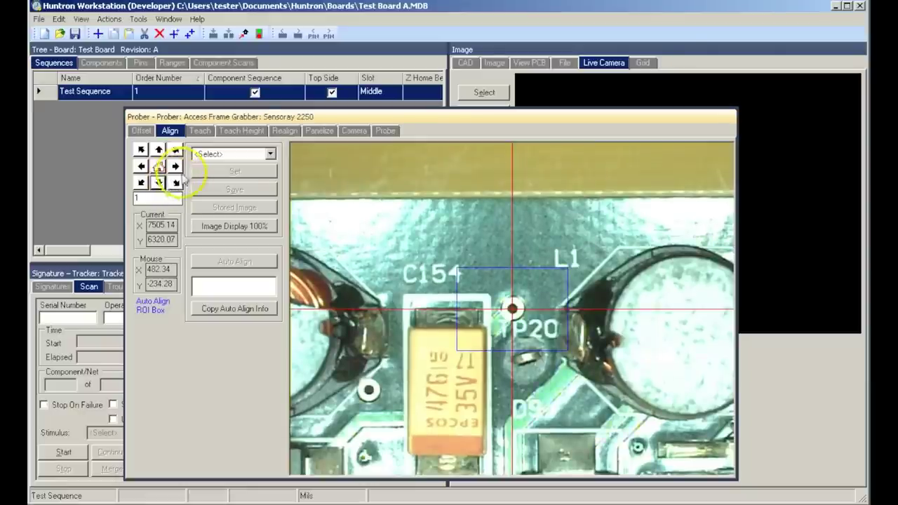
{"action": "left_click", "coordinate": [179, 169]}
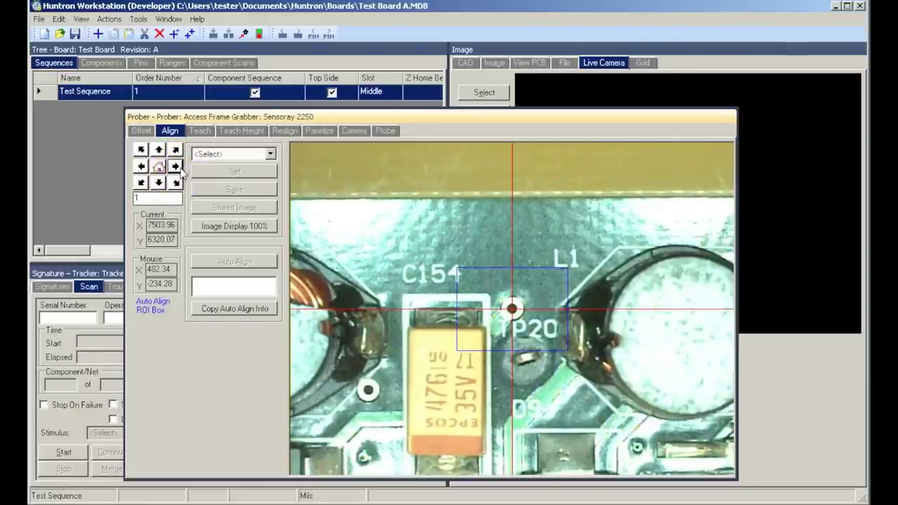
{"action": "left_click", "coordinate": [269, 153]}
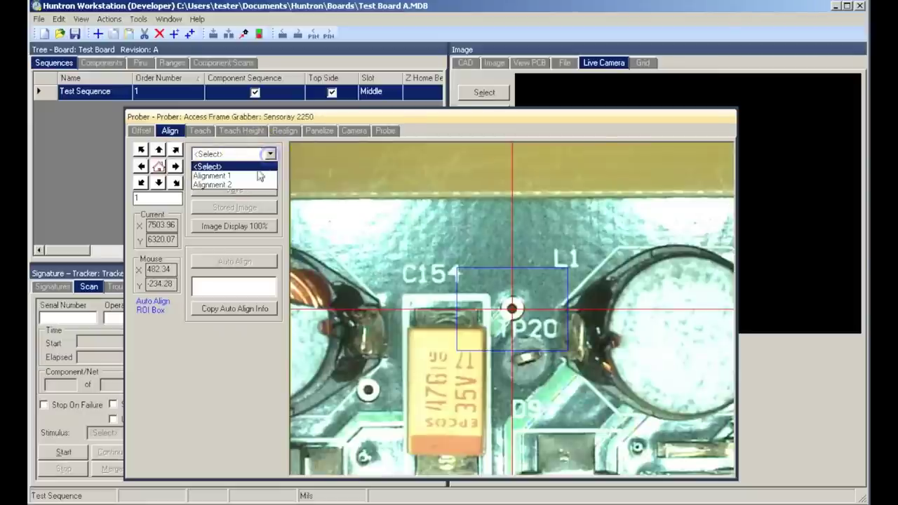
{"action": "left_click", "coordinate": [259, 176]}
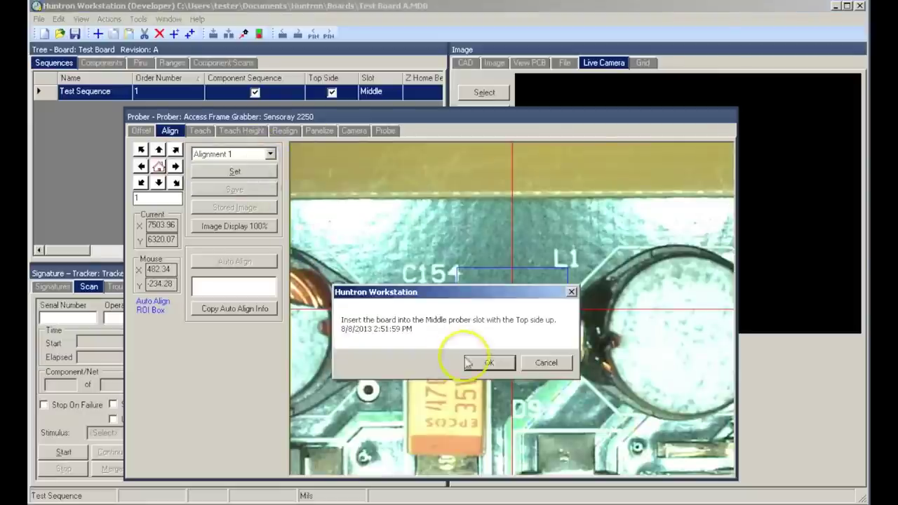
{"action": "left_click", "coordinate": [484, 362]}
{"action": "left_click", "coordinate": [236, 171]}
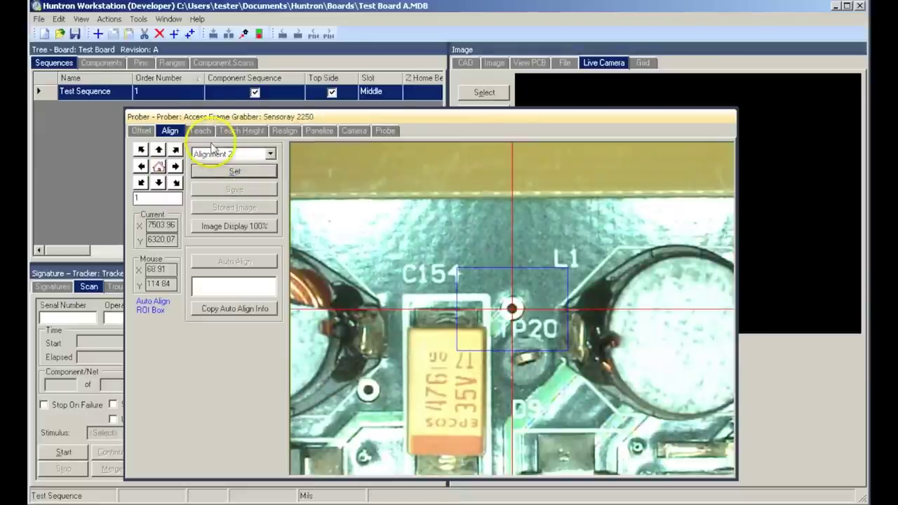
Change the jog step to 2000 and move toward the second alignment area
{"action": "left_click", "coordinate": [140, 195]}
{"action": "double_click", "coordinate": [159, 199]}
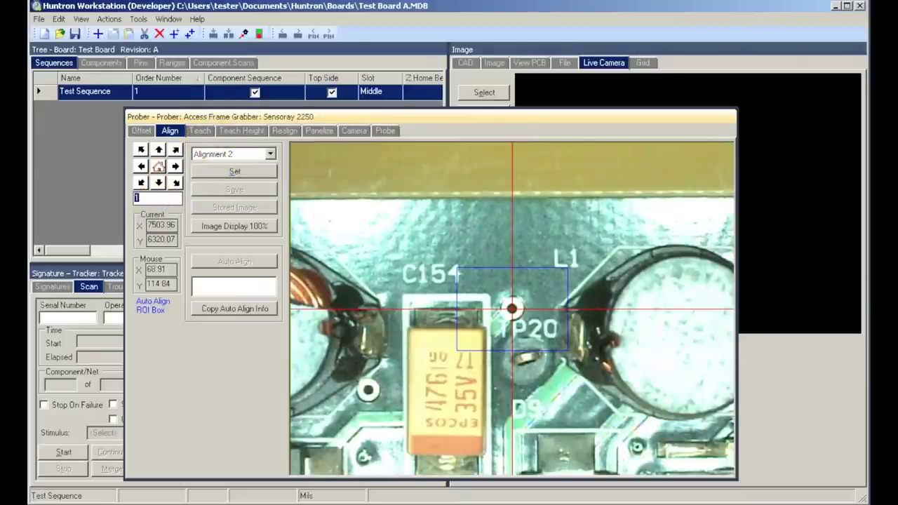
{"action": "left_click", "coordinate": [141, 183]}
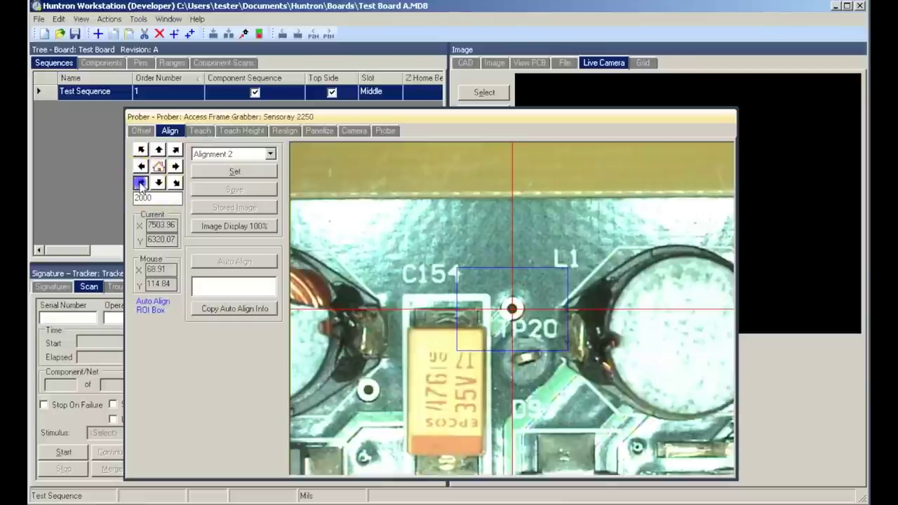
Jog 1000 at a time to the second fiducial and centre the camera on the pad near the copyright text
{"action": "left_click", "coordinate": [141, 183]}
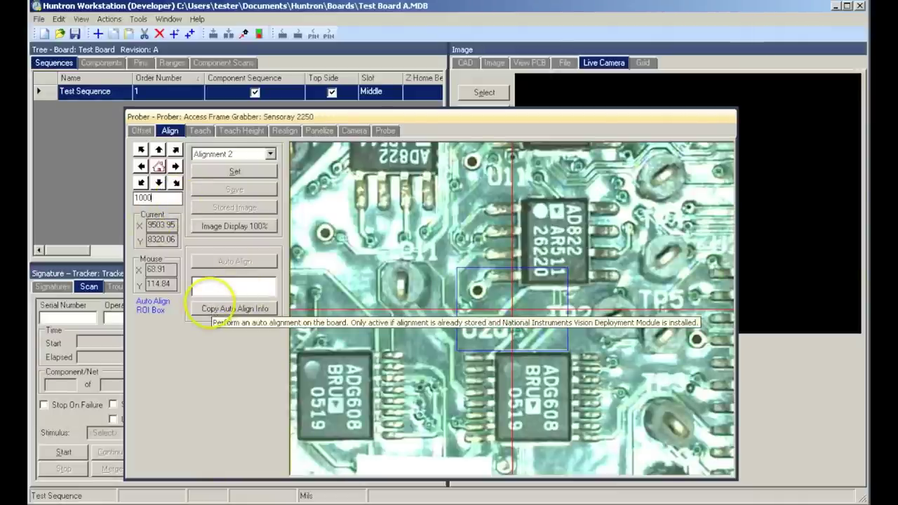
{"action": "left_click", "coordinate": [141, 166]}
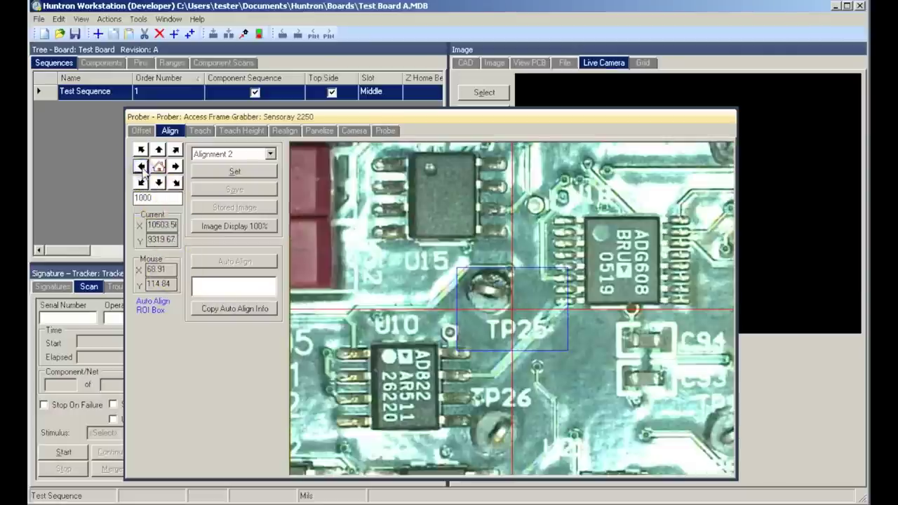
{"action": "left_click", "coordinate": [141, 167]}
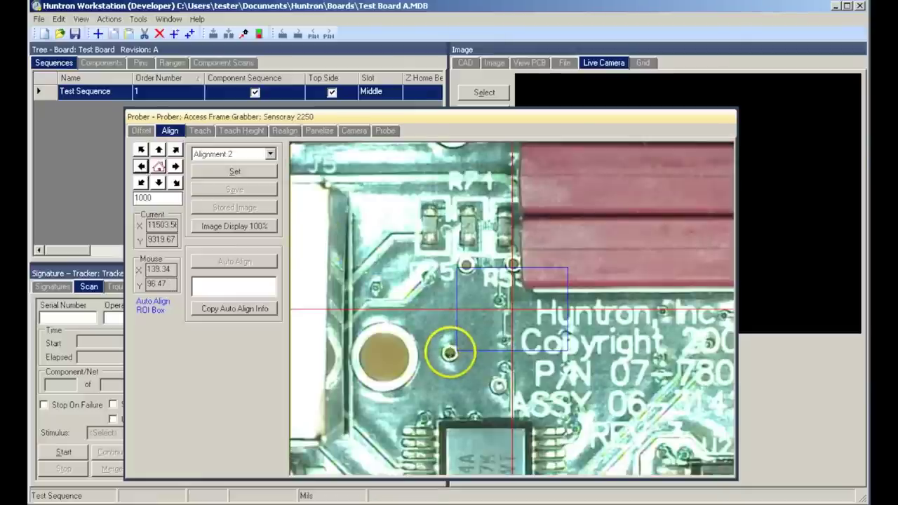
{"action": "left_click", "coordinate": [449, 352]}
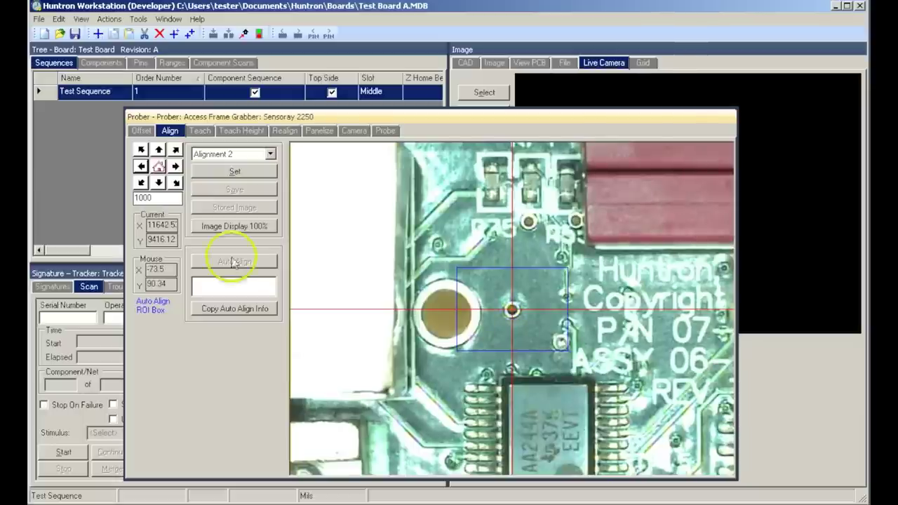
Fine-jog with step 1, set and save Alignment 2, and dock the prober panel again
{"action": "double_click", "coordinate": [151, 198]}
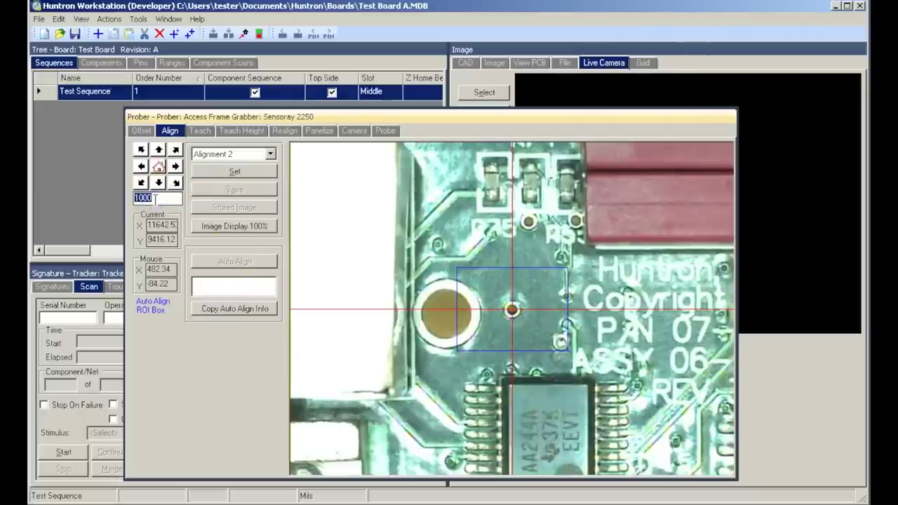
{"action": "type", "text": "1"}
{"action": "left_click", "coordinate": [159, 182]}
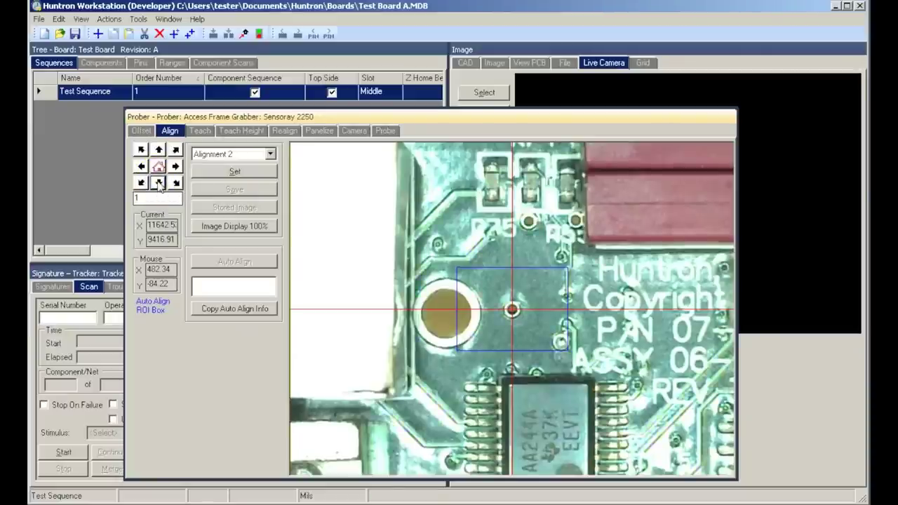
{"action": "left_click", "coordinate": [142, 167]}
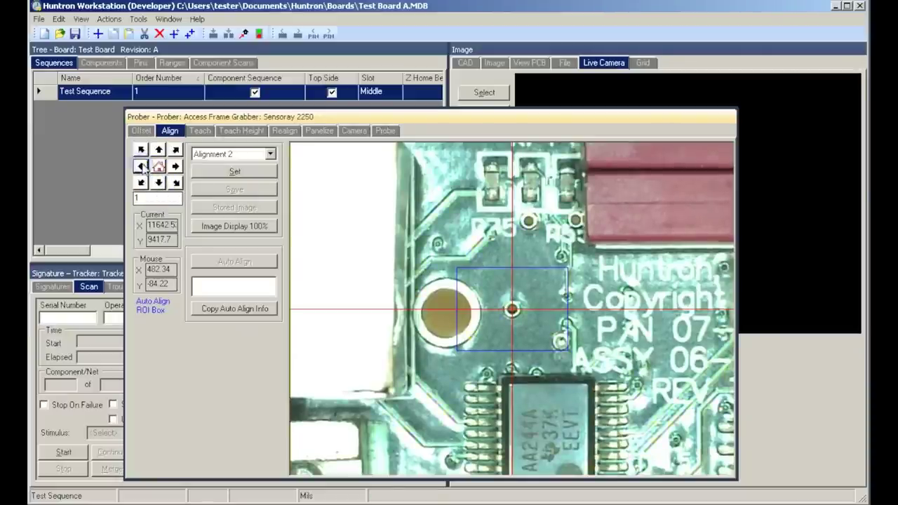
{"action": "left_click", "coordinate": [229, 172]}
{"action": "left_click", "coordinate": [226, 191]}
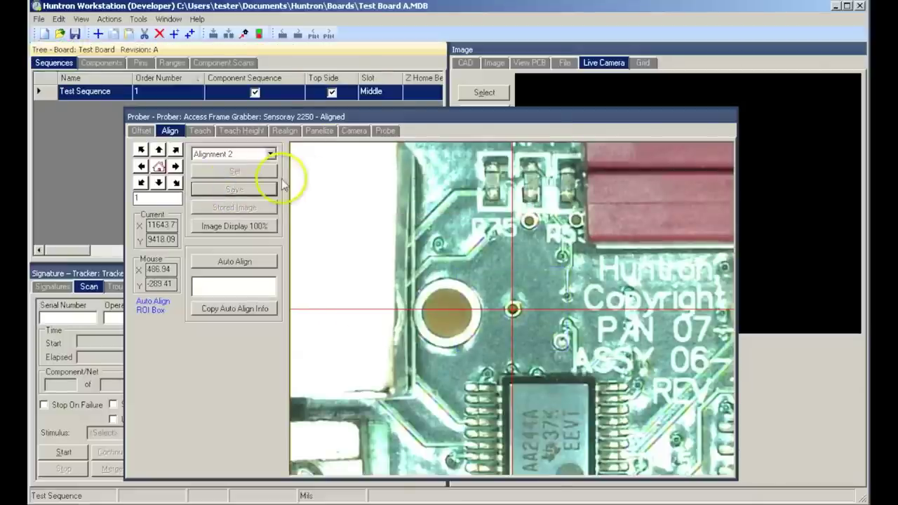
{"action": "double_click", "coordinate": [256, 118]}
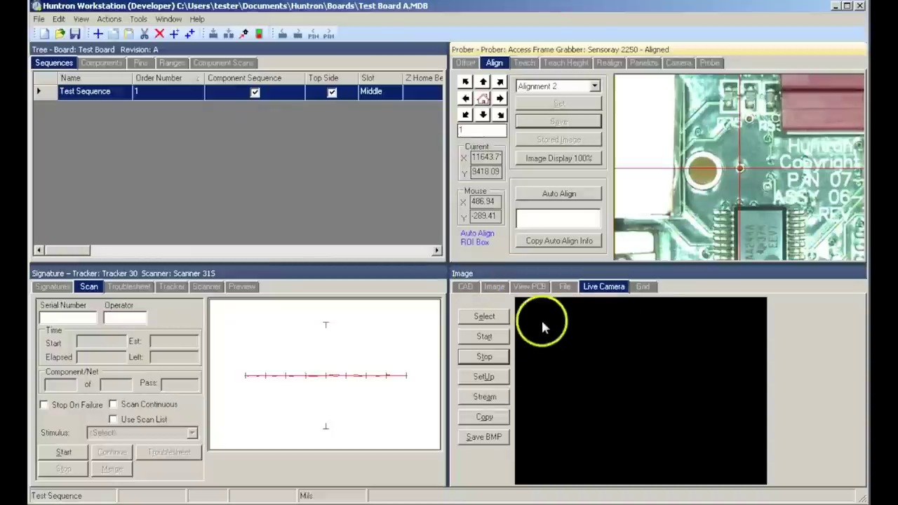
Set the jog step to 1000 and record the board's front-left corner for imaging
{"action": "left_click", "coordinate": [494, 286]}
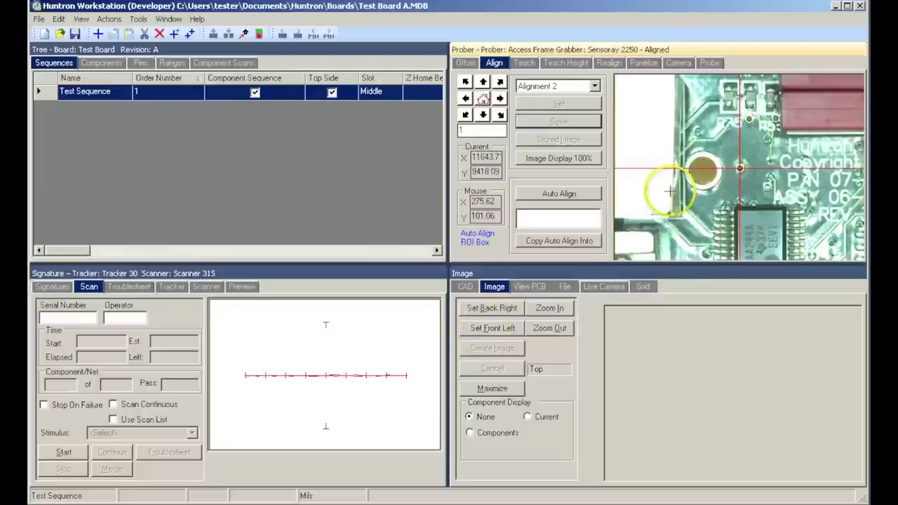
{"action": "left_click", "coordinate": [479, 131]}
{"action": "type", "text": "00"}
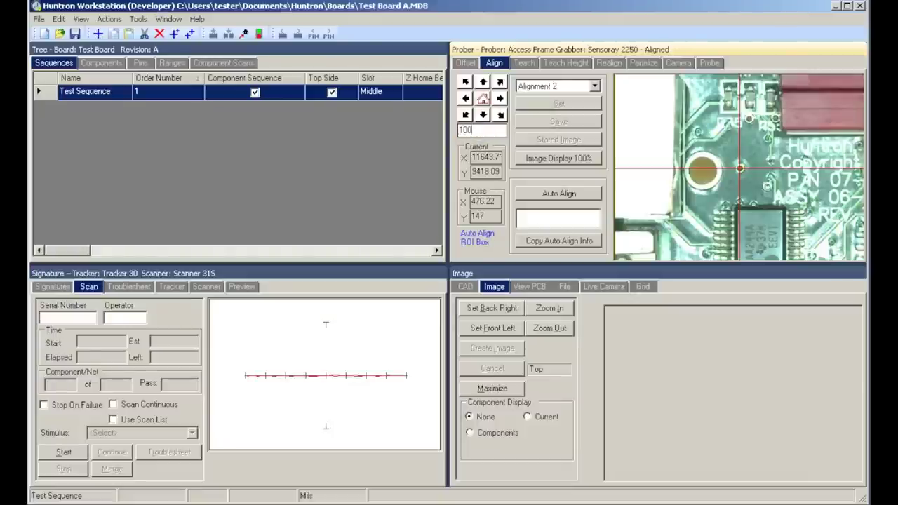
{"action": "type", "text": "0"}
{"action": "left_click", "coordinate": [467, 115]}
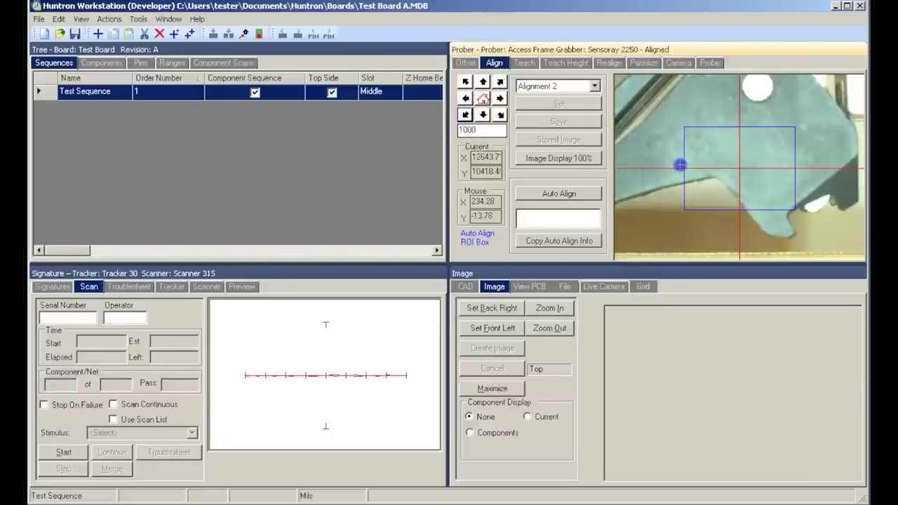
{"action": "left_click", "coordinate": [679, 165]}
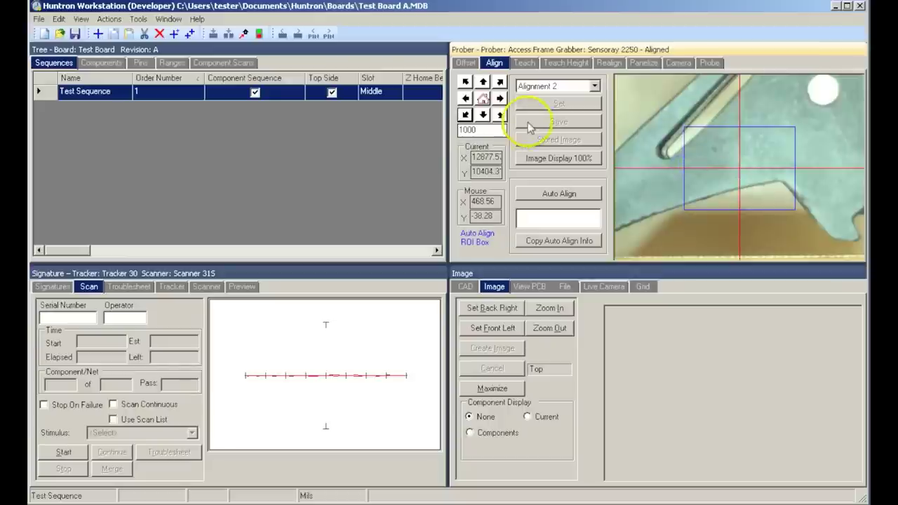
{"action": "left_click", "coordinate": [494, 329]}
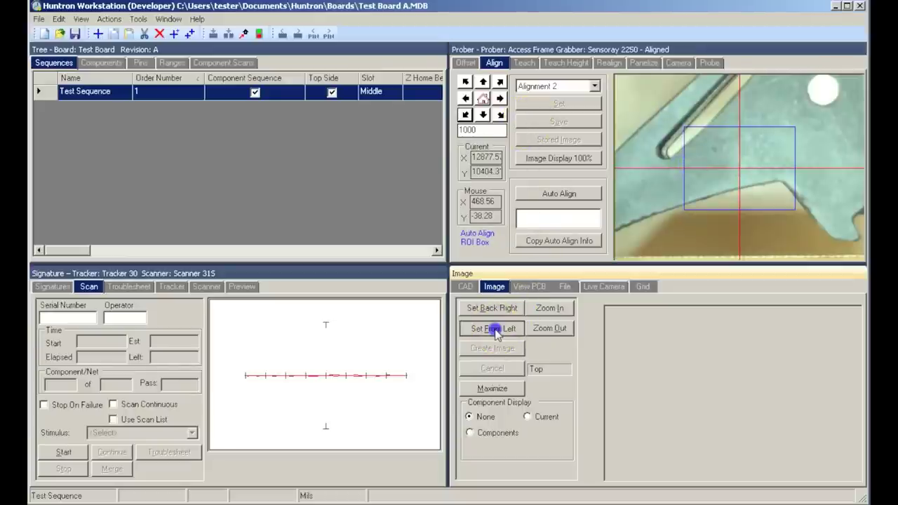
Jog across to the board's far corner and record it as the back-right corner
{"action": "left_click", "coordinate": [499, 82]}
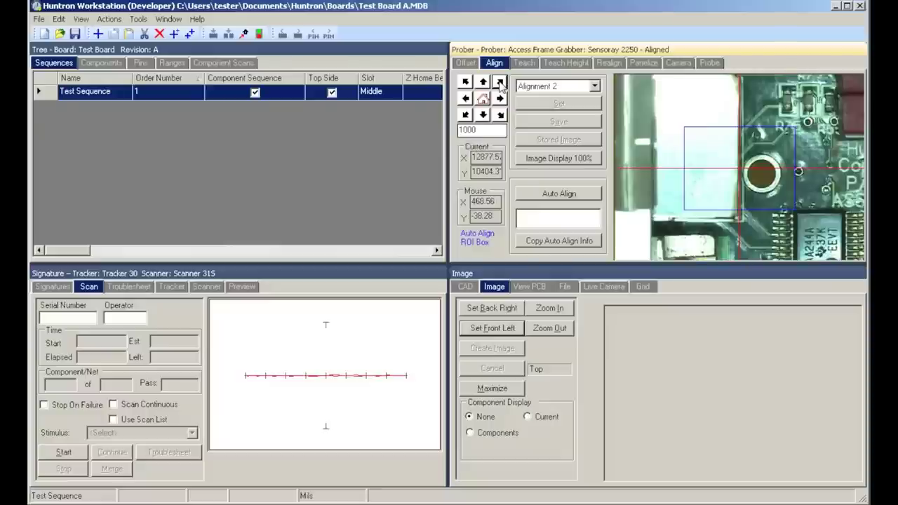
{"action": "left_click", "coordinate": [499, 83]}
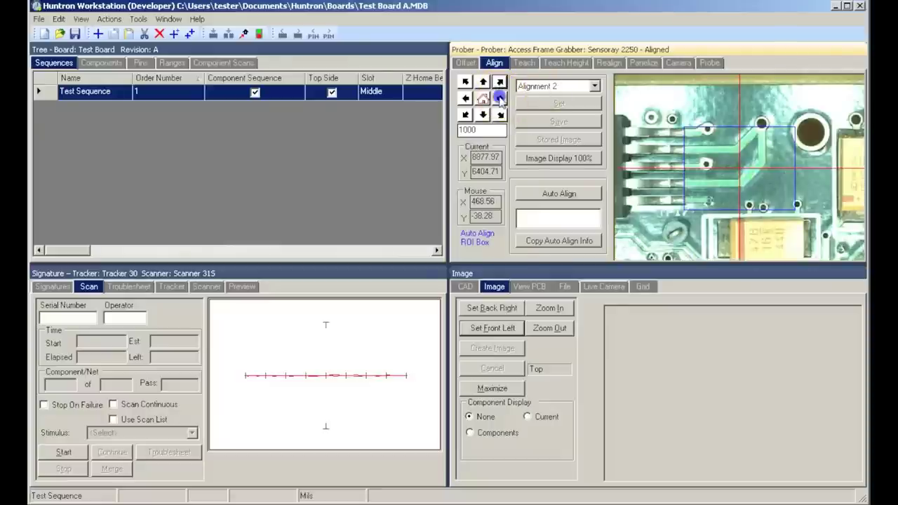
{"action": "left_click", "coordinate": [500, 99]}
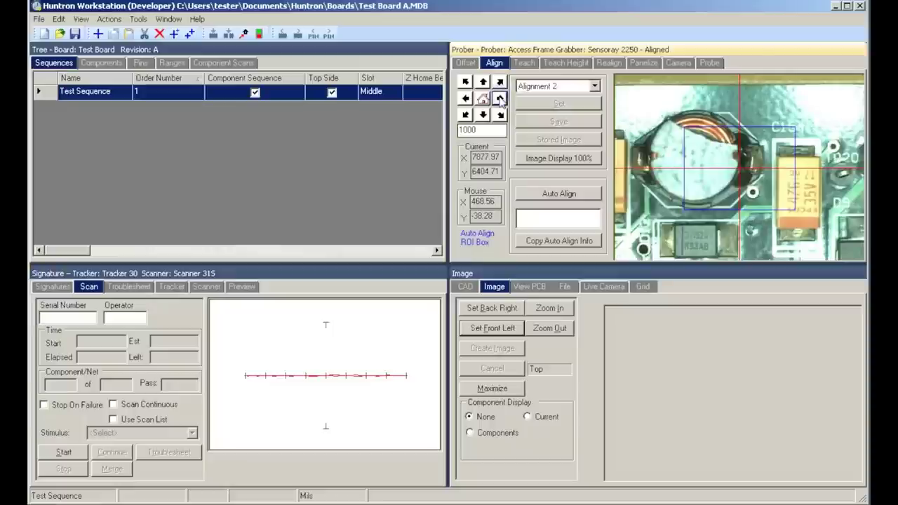
{"action": "left_click", "coordinate": [499, 99]}
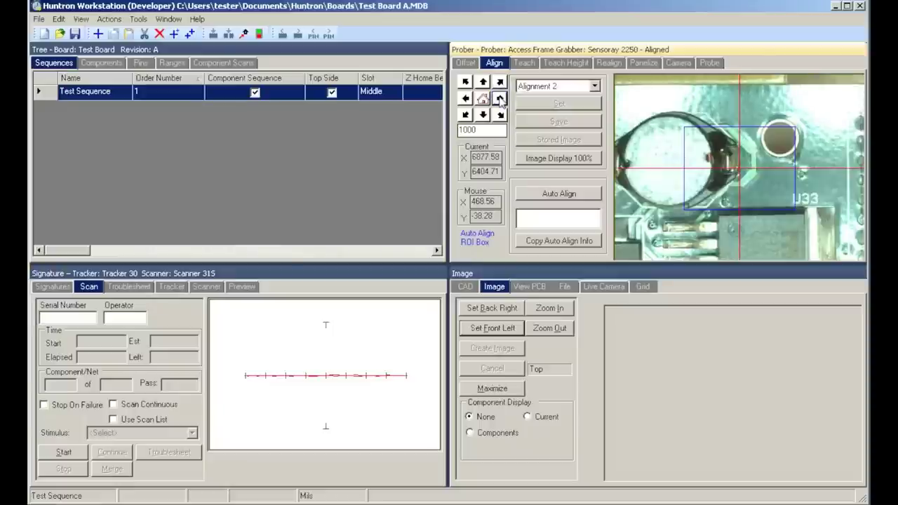
{"action": "left_click", "coordinate": [499, 99]}
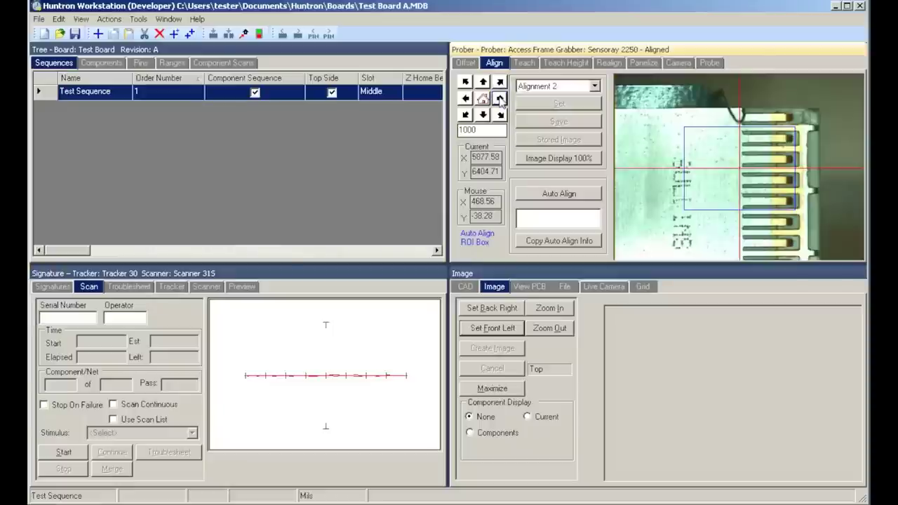
{"action": "left_click", "coordinate": [837, 85]}
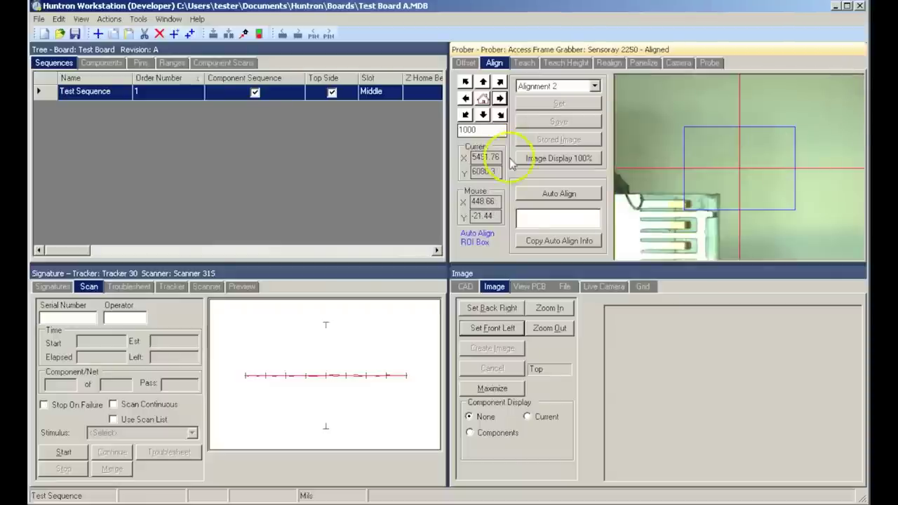
{"action": "left_click", "coordinate": [484, 310]}
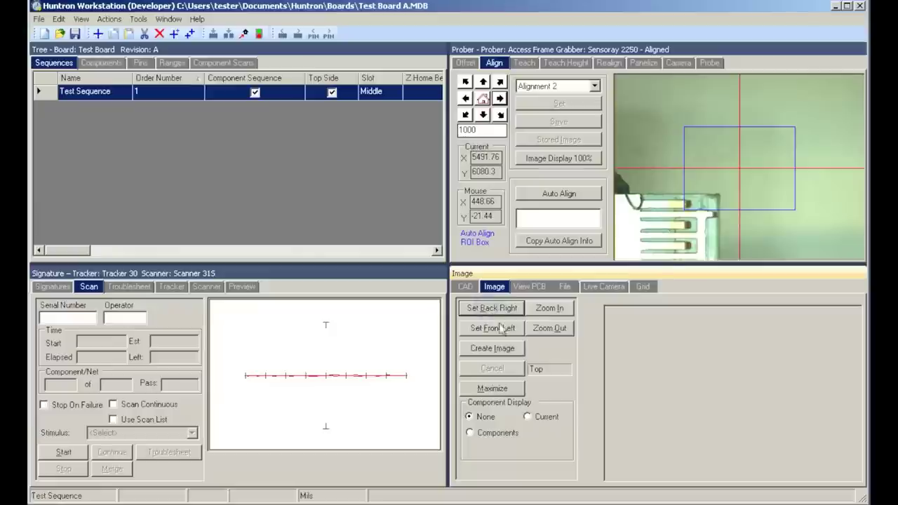
Capture a stitched photo of the whole test board, then go to the Components list
{"action": "left_click", "coordinate": [489, 351]}
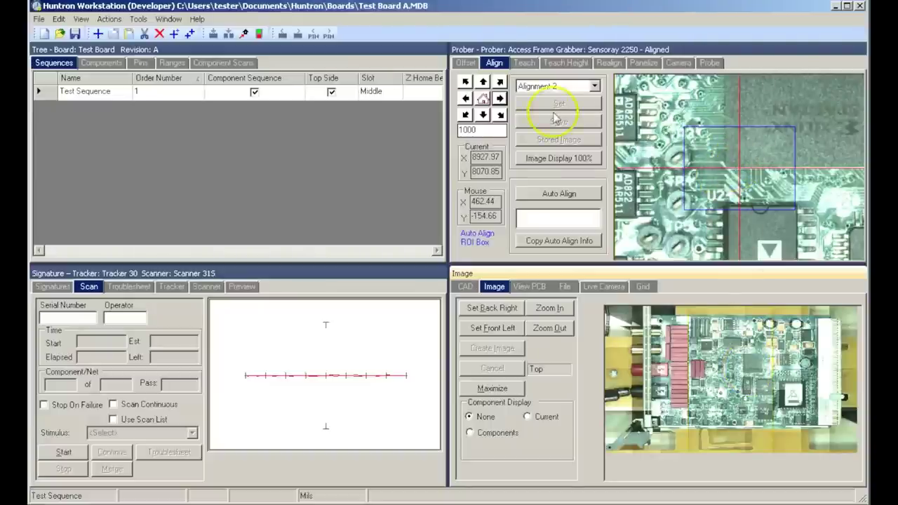
{"action": "left_click", "coordinate": [101, 64]}
Add component U31 with a Multi package, 64 pins and 15.8 spacing
{"action": "left_click", "coordinate": [98, 34]}
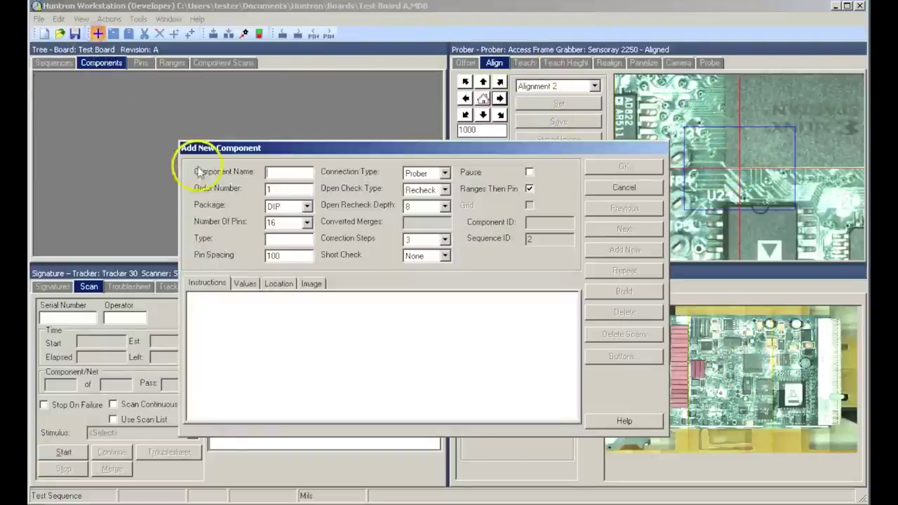
{"action": "type", "text": "U31"}
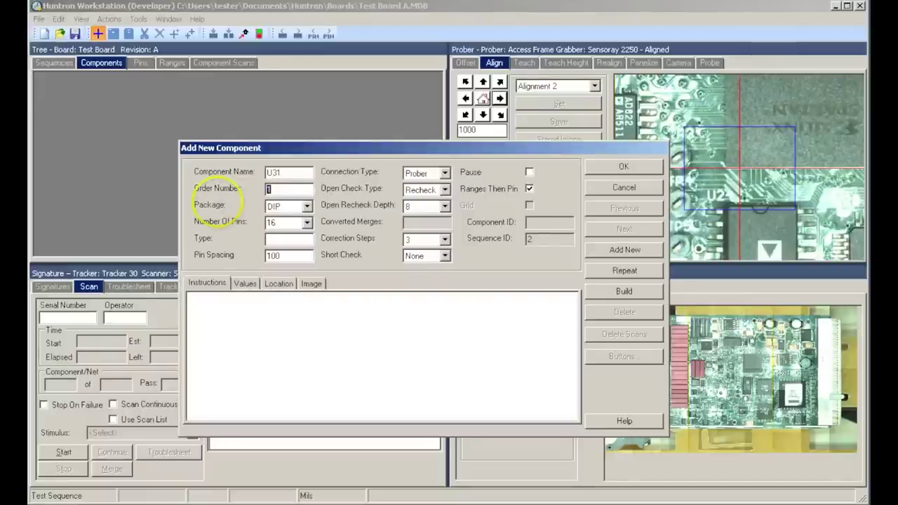
{"action": "key", "text": "Tab"}
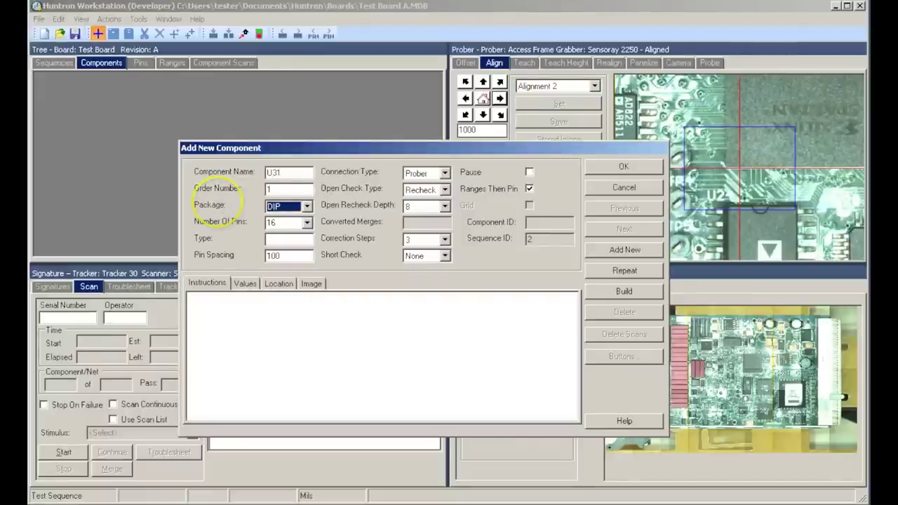
{"action": "key", "text": "Tab"}
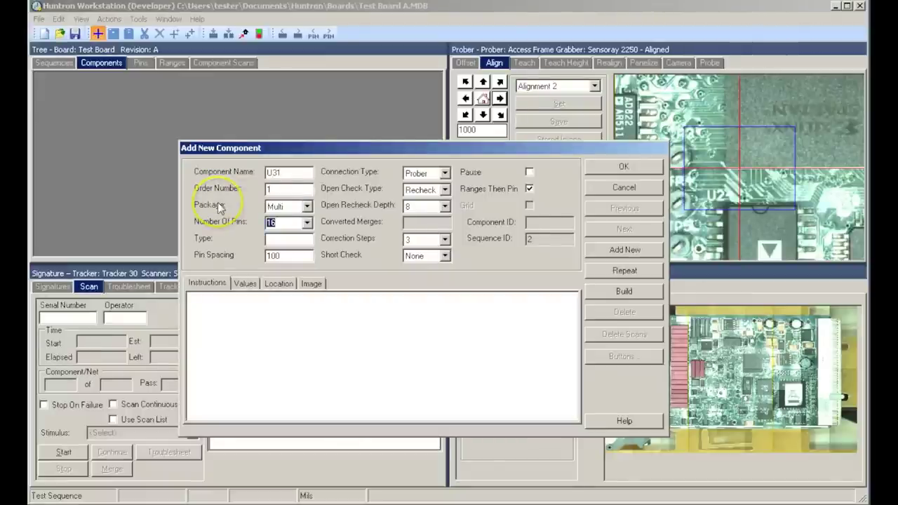
{"action": "type", "text": "64"}
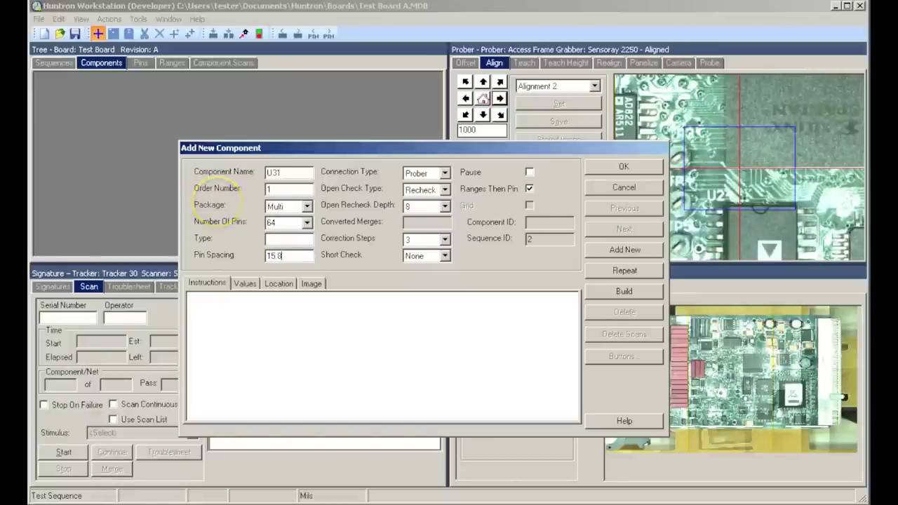
{"action": "left_click", "coordinate": [612, 166]}
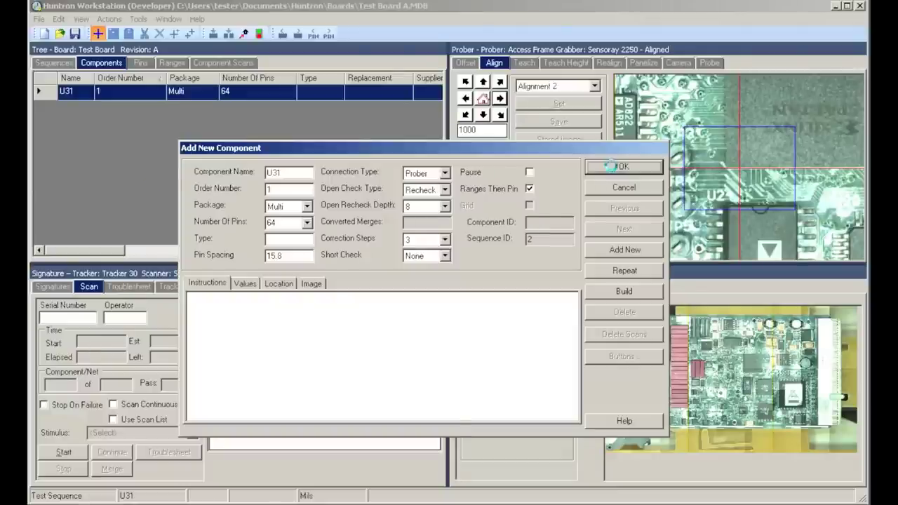
Add component D73 with a Probe package and 3 pins
{"action": "left_click", "coordinate": [98, 34]}
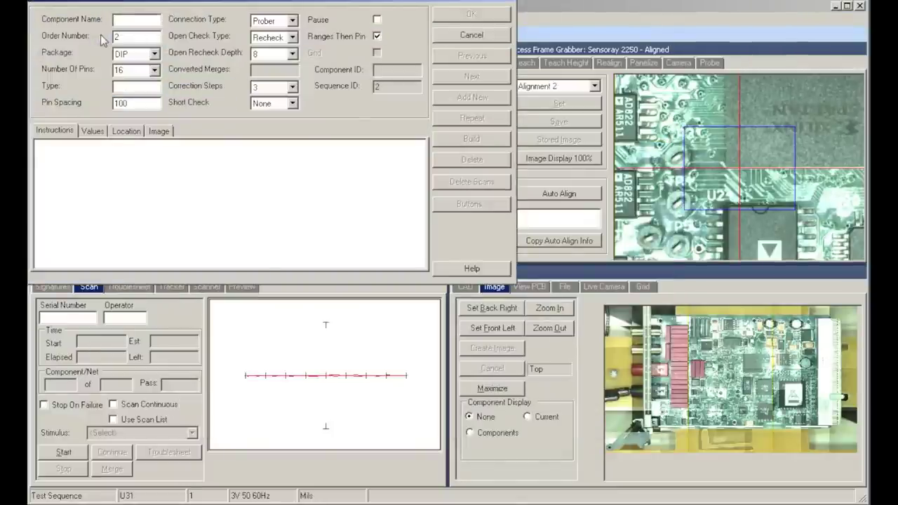
{"action": "type", "text": "D73"}
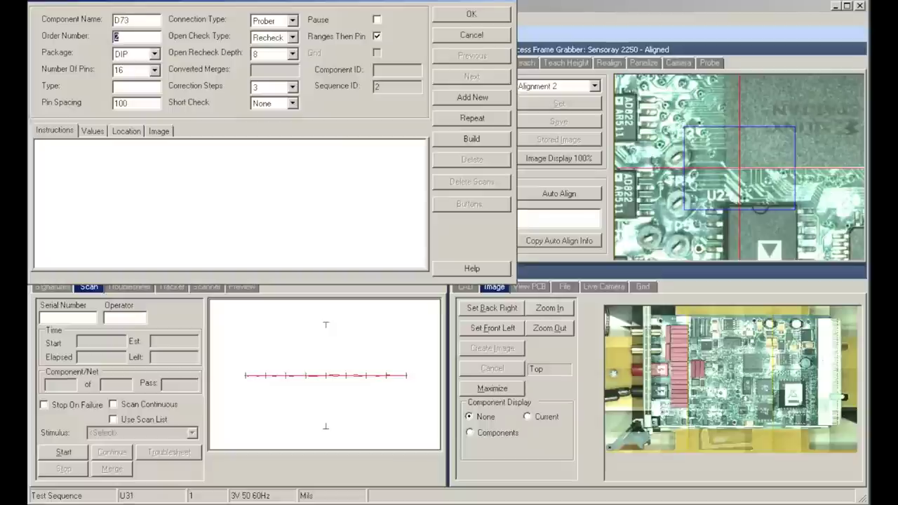
{"action": "key", "text": "Tab"}
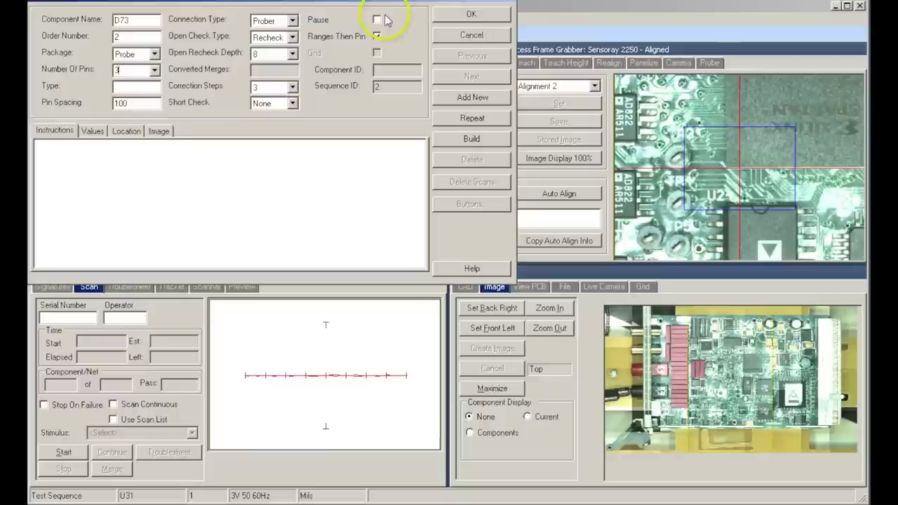
{"action": "left_click", "coordinate": [457, 17]}
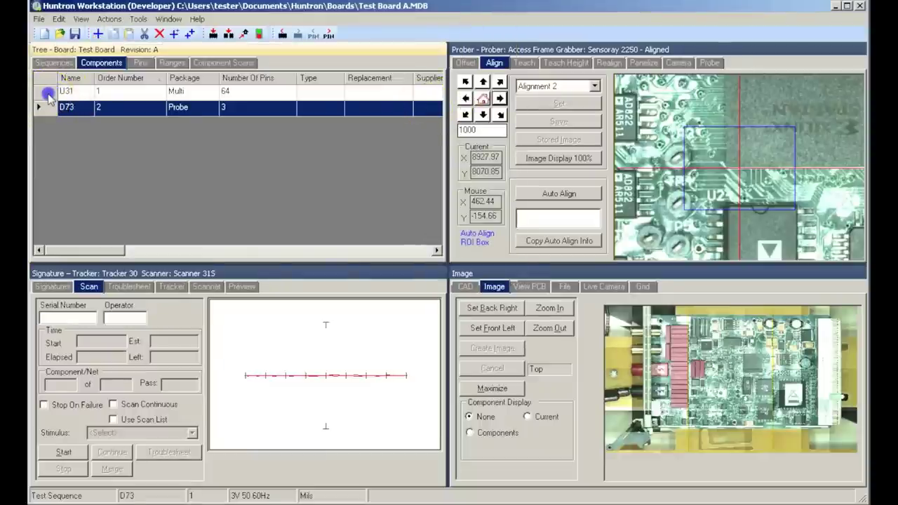
Select U31, zoom into the board photo, send the prober to chip U73, and float its window
{"action": "left_click", "coordinate": [49, 94]}
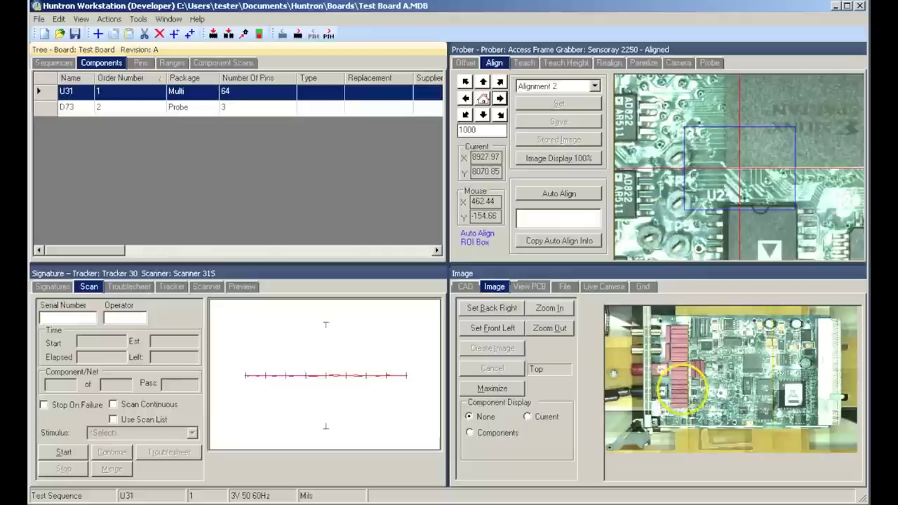
{"action": "left_click", "coordinate": [547, 309]}
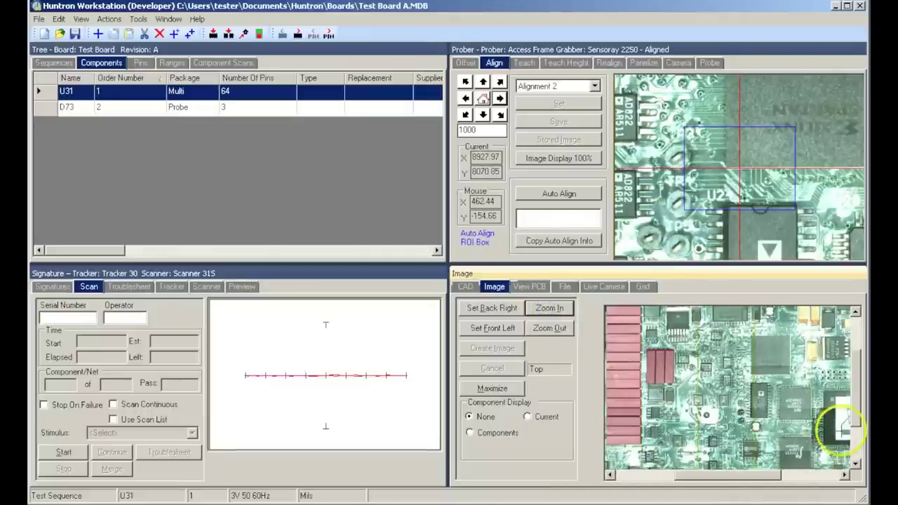
{"action": "left_click", "coordinate": [855, 464]}
{"action": "left_click", "coordinate": [855, 464]}
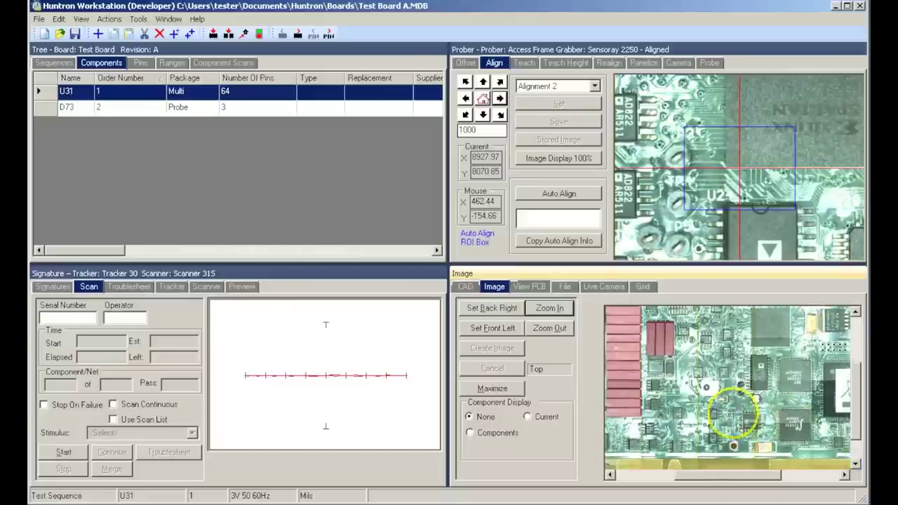
{"action": "left_click", "coordinate": [742, 414]}
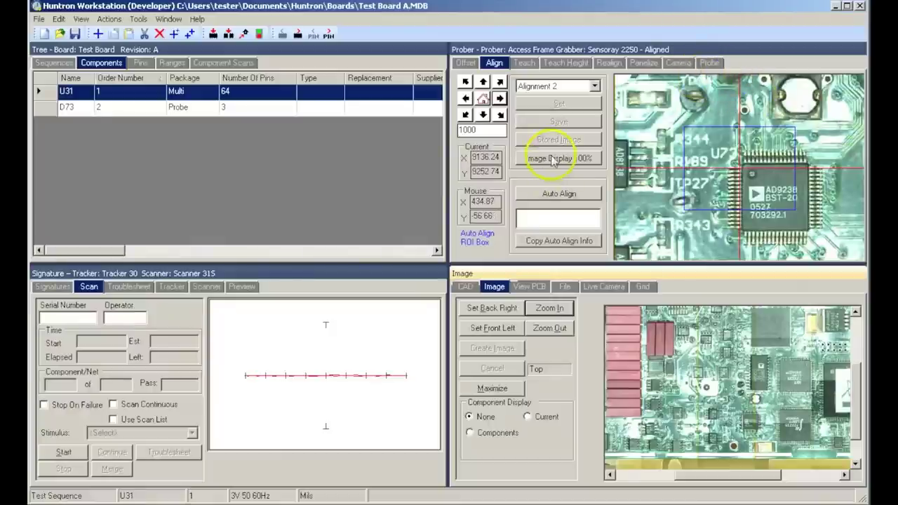
{"action": "double_click", "coordinate": [692, 50]}
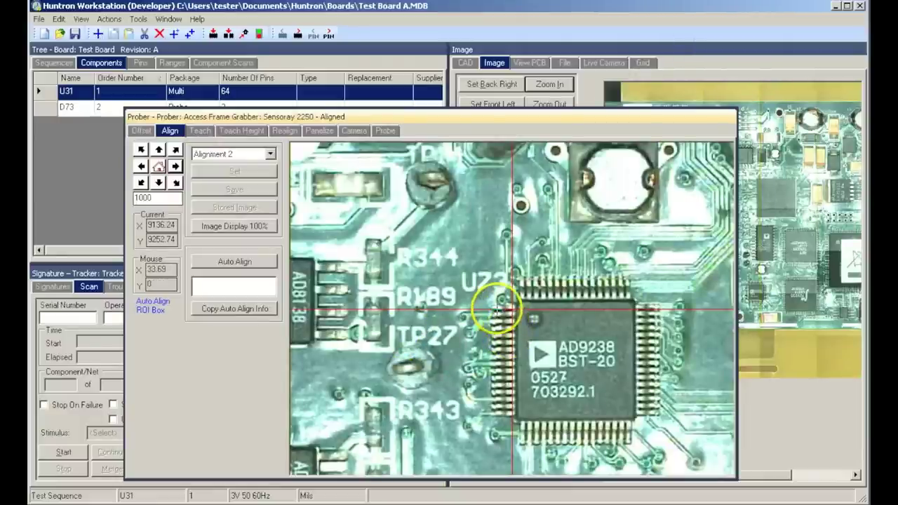
On the Teach tab, centre on U31 pin 1 using the fine 5 step and save its position
{"action": "left_click", "coordinate": [497, 308]}
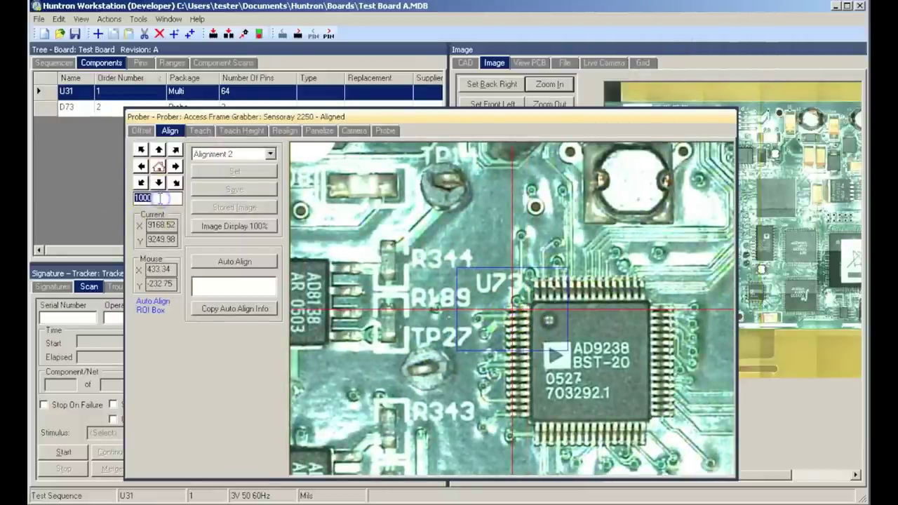
{"action": "left_click", "coordinate": [200, 130]}
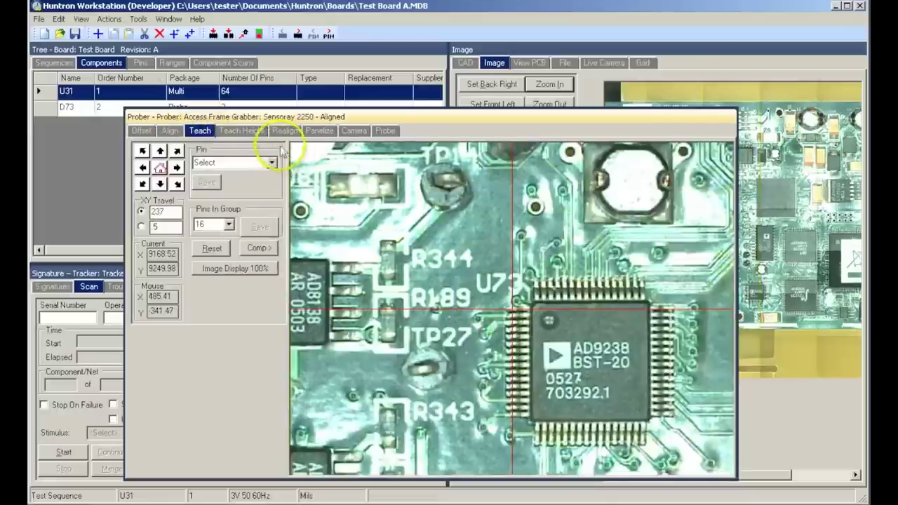
{"action": "left_click", "coordinate": [267, 160]}
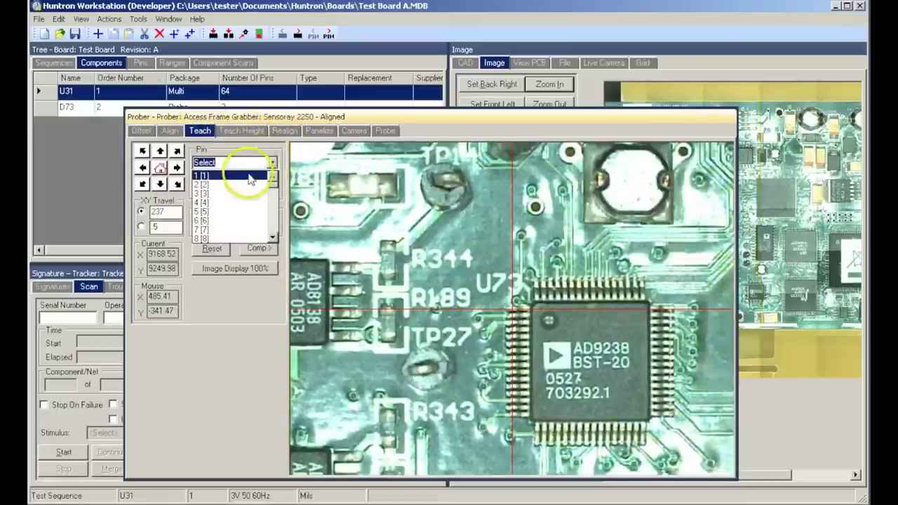
{"action": "left_click", "coordinate": [249, 175]}
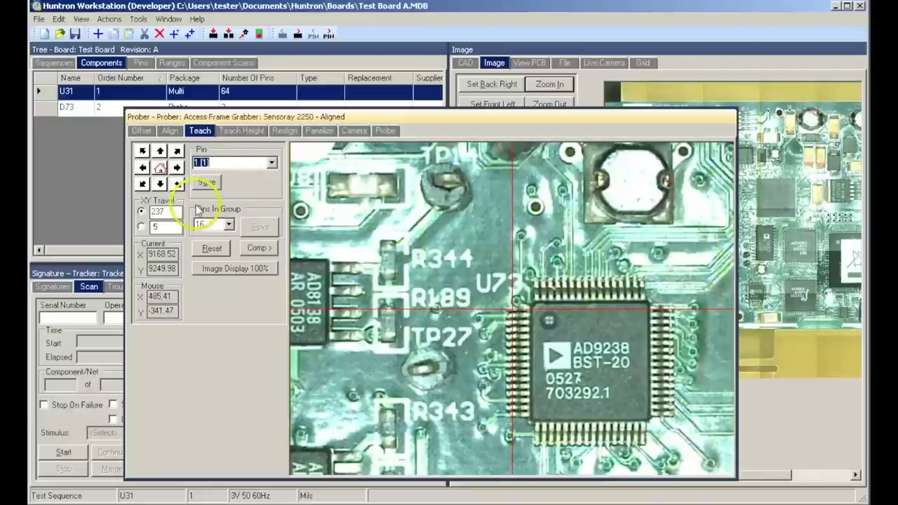
{"action": "left_click", "coordinate": [510, 315]}
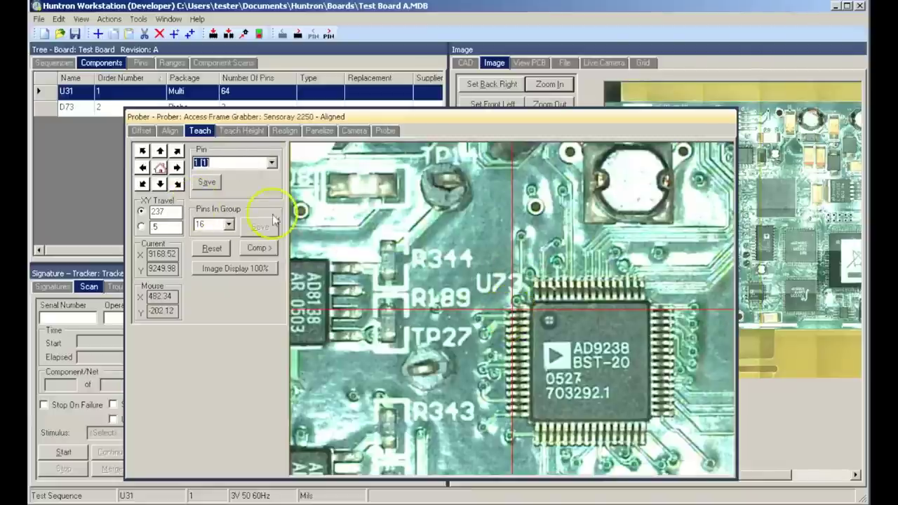
{"action": "left_click", "coordinate": [141, 227]}
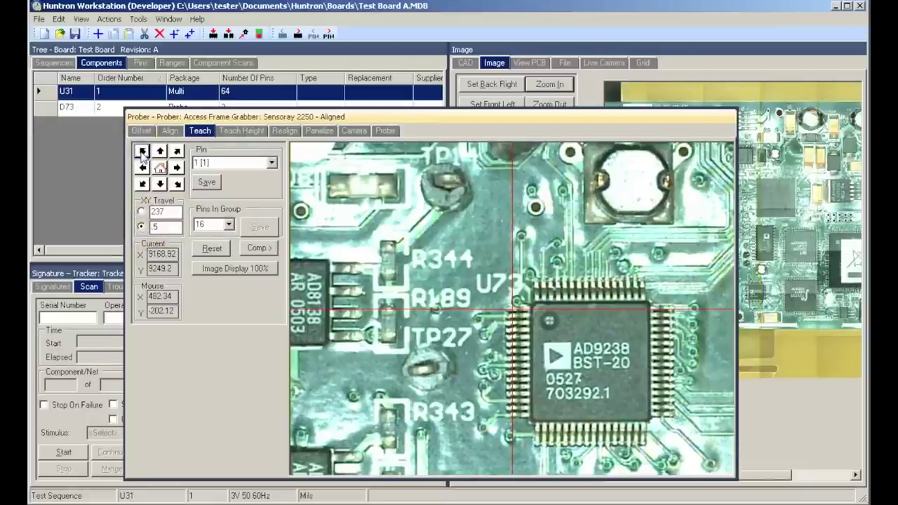
{"action": "left_click", "coordinate": [207, 183]}
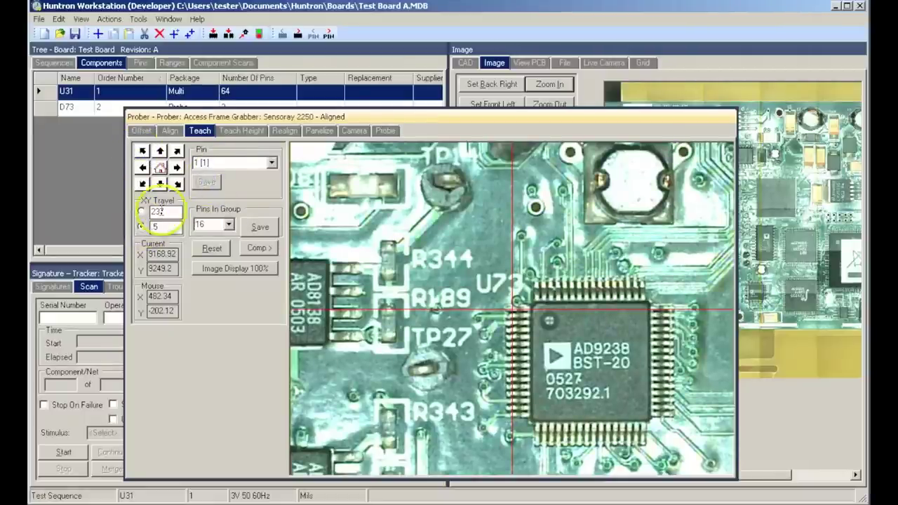
Return to the 237 travel step and save the first group of 16 pins
{"action": "left_click", "coordinate": [144, 210]}
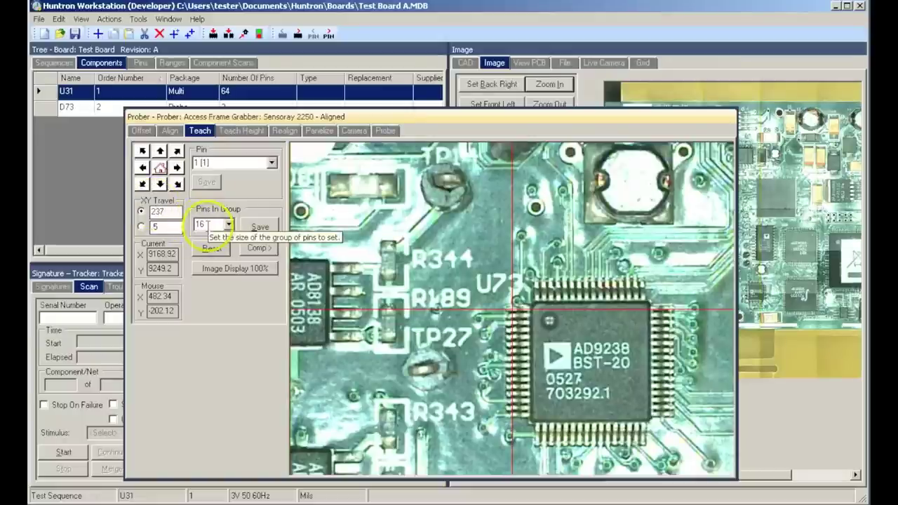
{"action": "left_click", "coordinate": [160, 184]}
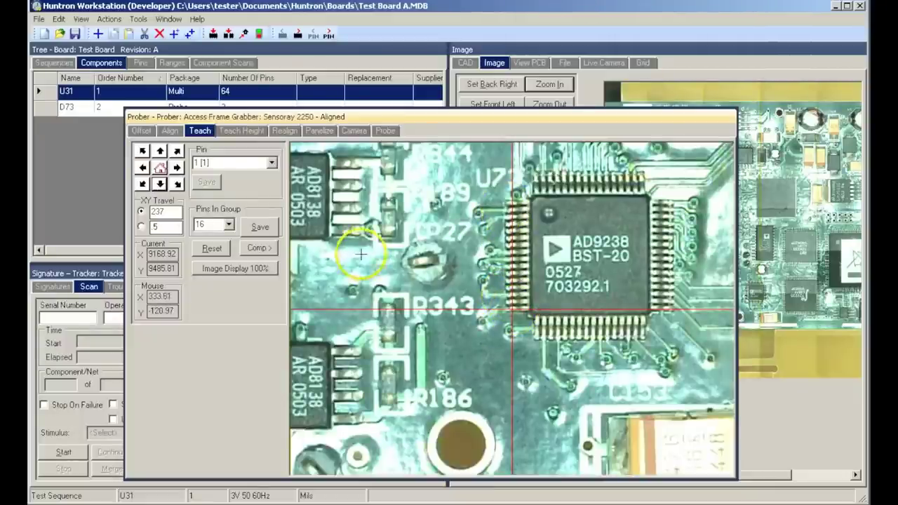
{"action": "left_click", "coordinate": [258, 227]}
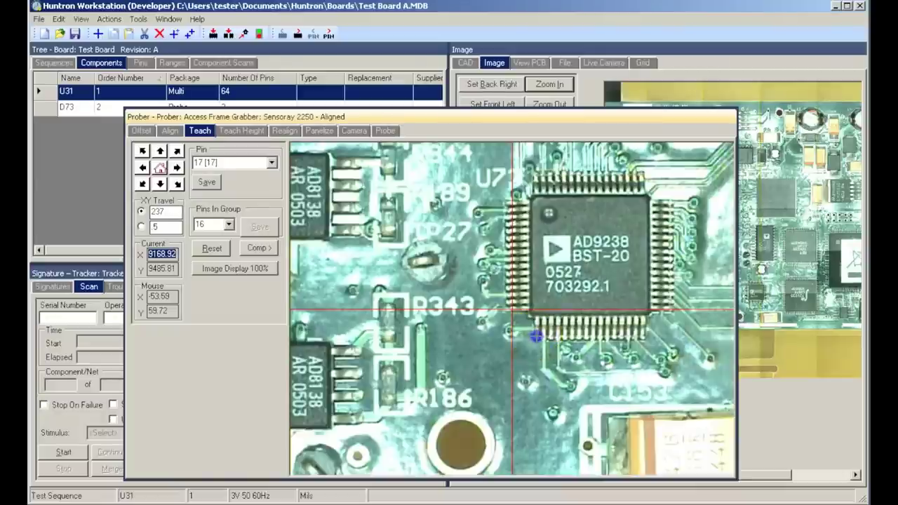
Centre on pin 17, save it, and save its group of 16 pins
{"action": "left_click", "coordinate": [536, 337]}
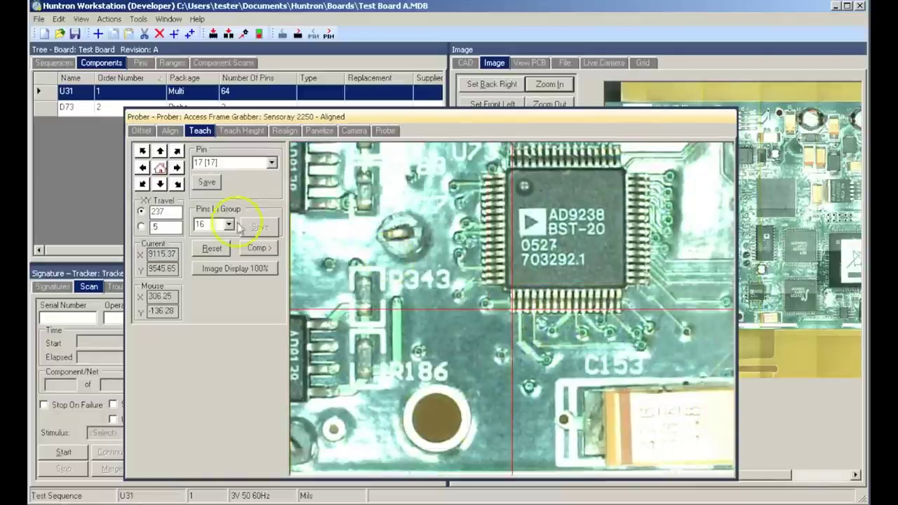
{"action": "left_click", "coordinate": [206, 184]}
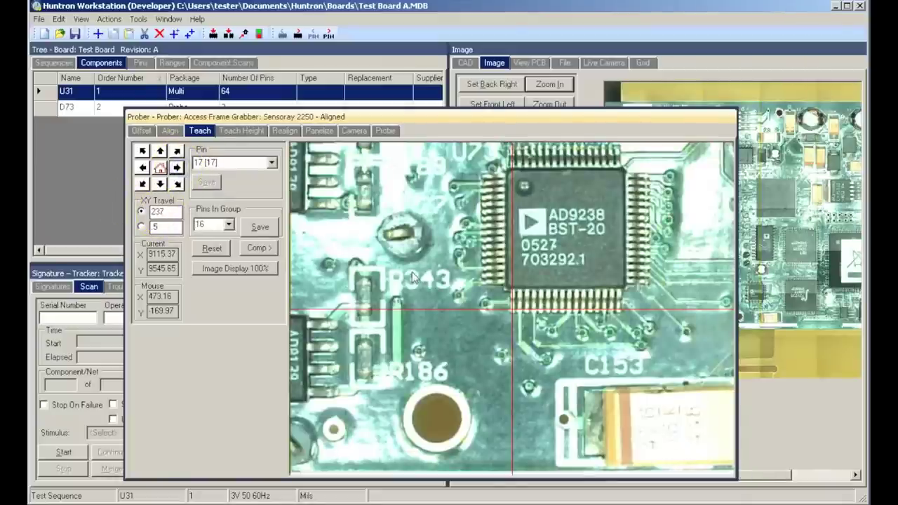
{"action": "left_click", "coordinate": [565, 310]}
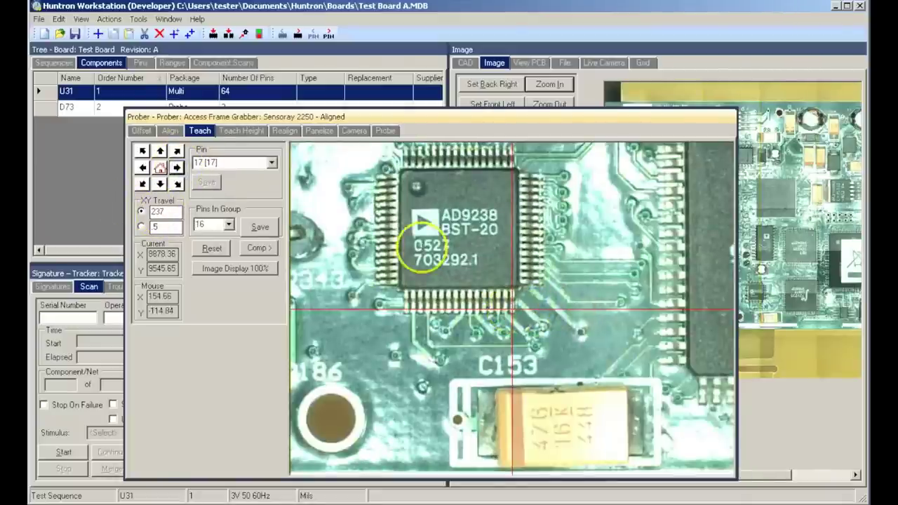
{"action": "left_click", "coordinate": [259, 227]}
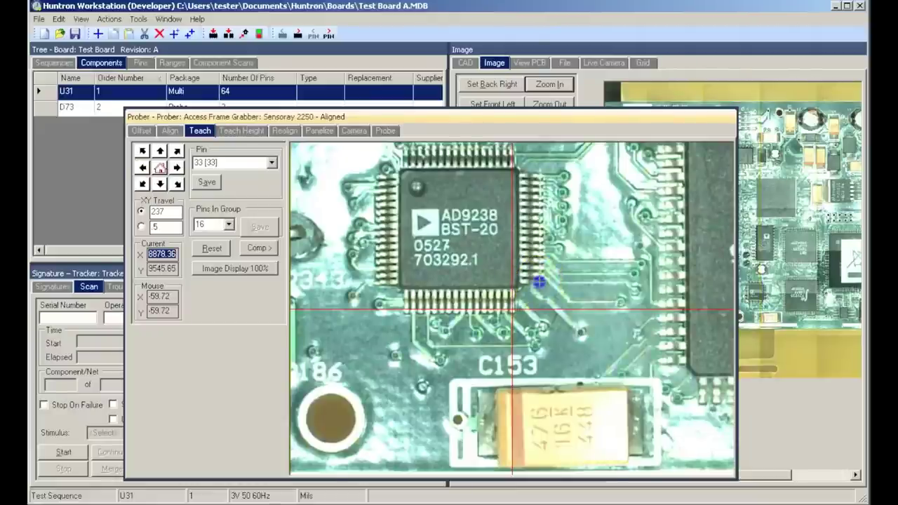
Centre on pin 33, save it, and save its group of 16 pins
{"action": "left_click", "coordinate": [539, 282]}
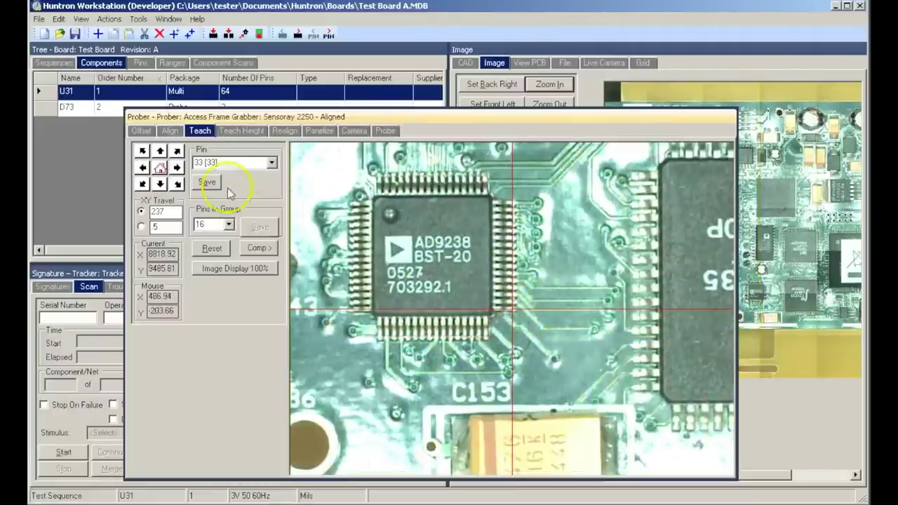
{"action": "left_click", "coordinate": [207, 182]}
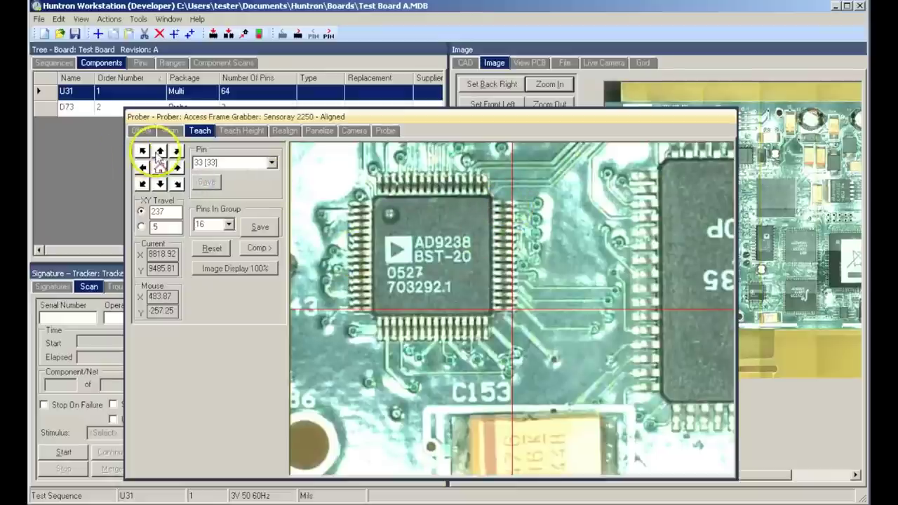
{"action": "left_click", "coordinate": [160, 152]}
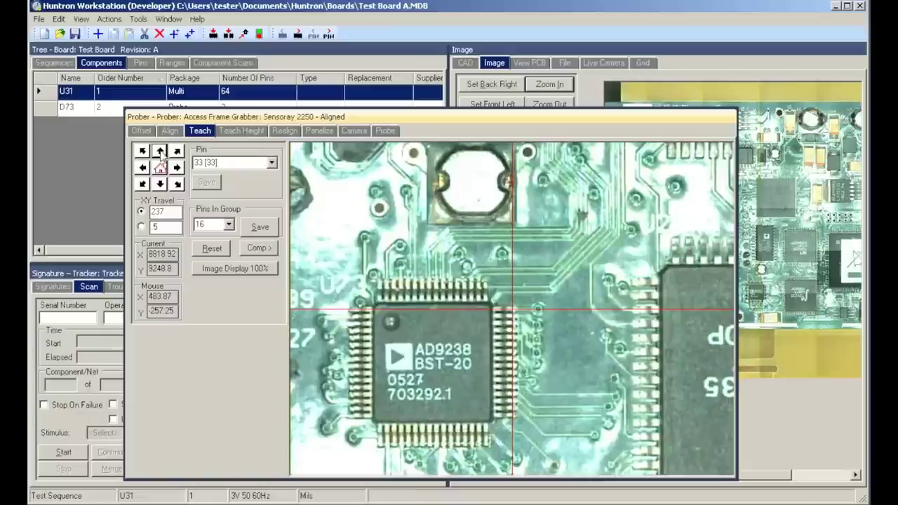
{"action": "left_click", "coordinate": [258, 228]}
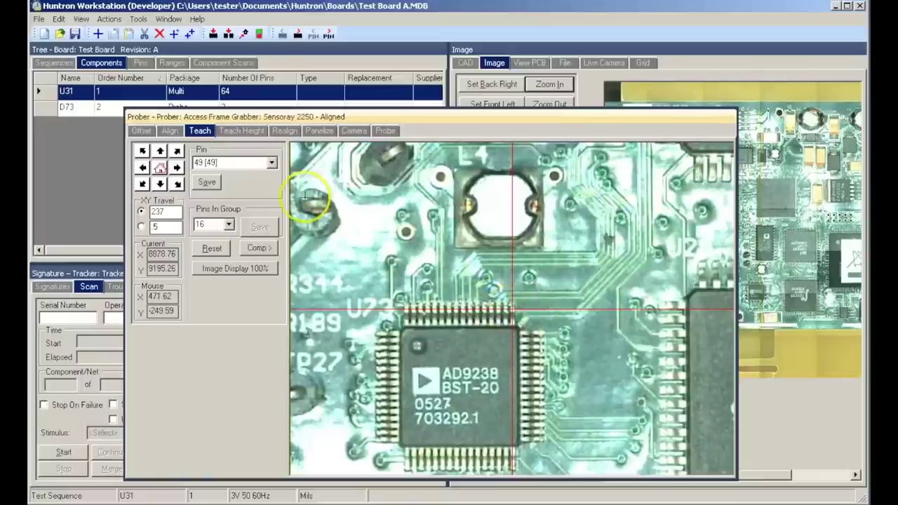
Save pin 49 and the final 16-pin group, then advance teaching to component D73
{"action": "left_click", "coordinate": [206, 182]}
{"action": "left_click", "coordinate": [141, 167]}
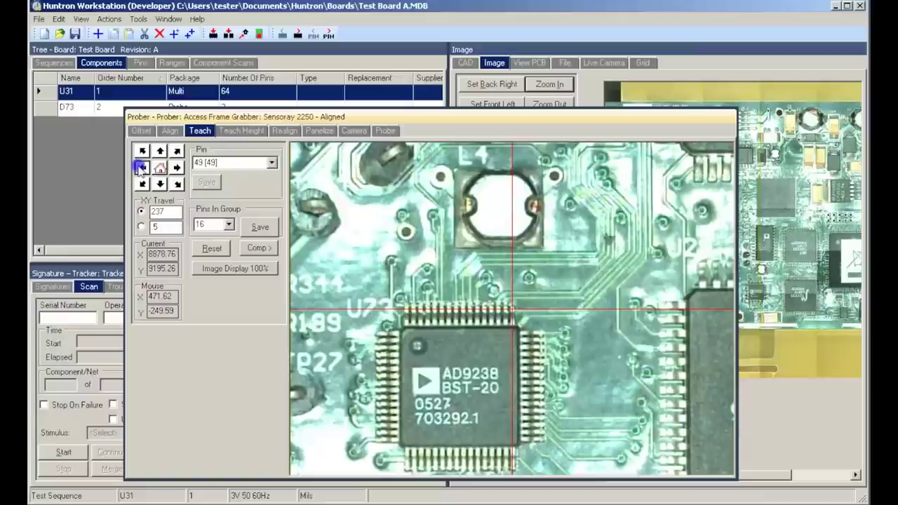
{"action": "left_click", "coordinate": [355, 270]}
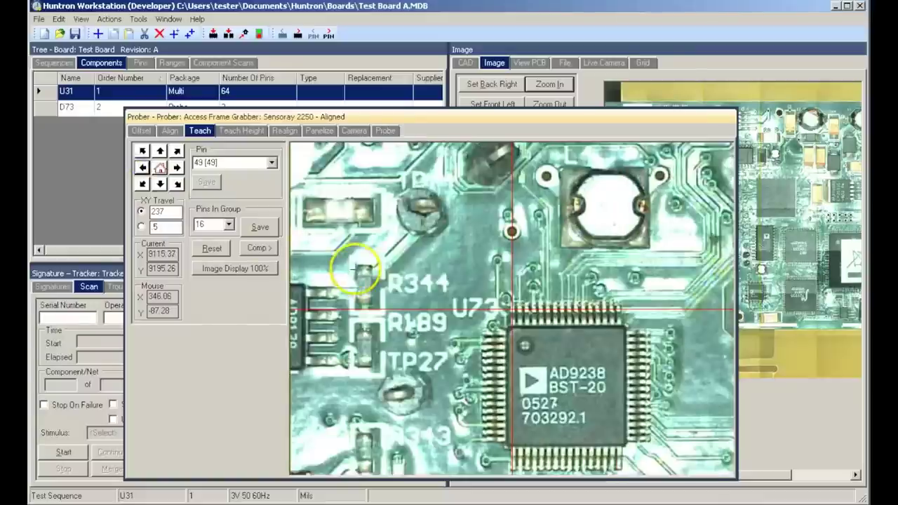
{"action": "left_click", "coordinate": [260, 226]}
{"action": "left_click", "coordinate": [259, 226]}
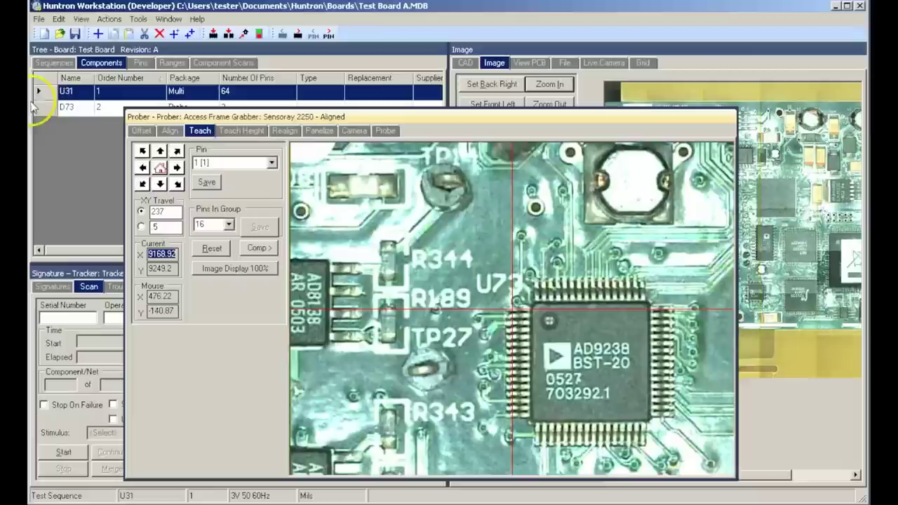
{"action": "left_click", "coordinate": [260, 248]}
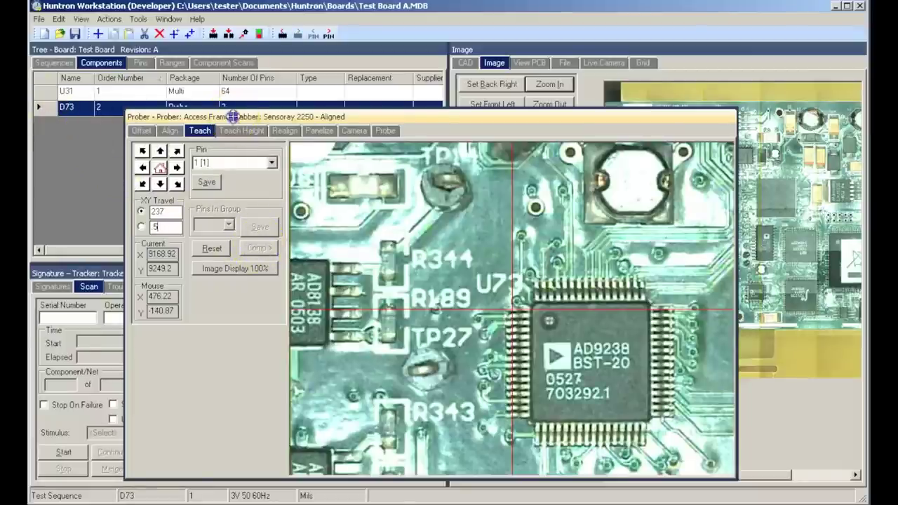
Bring the enlarged camera view to D73, mark pins 1 and 2, and save pin 2
{"action": "double_click", "coordinate": [232, 117]}
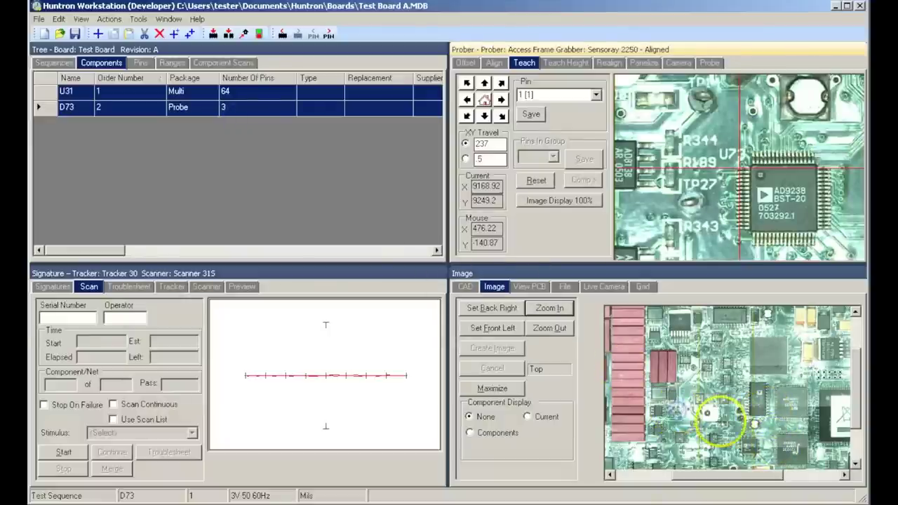
{"action": "left_click", "coordinate": [705, 413]}
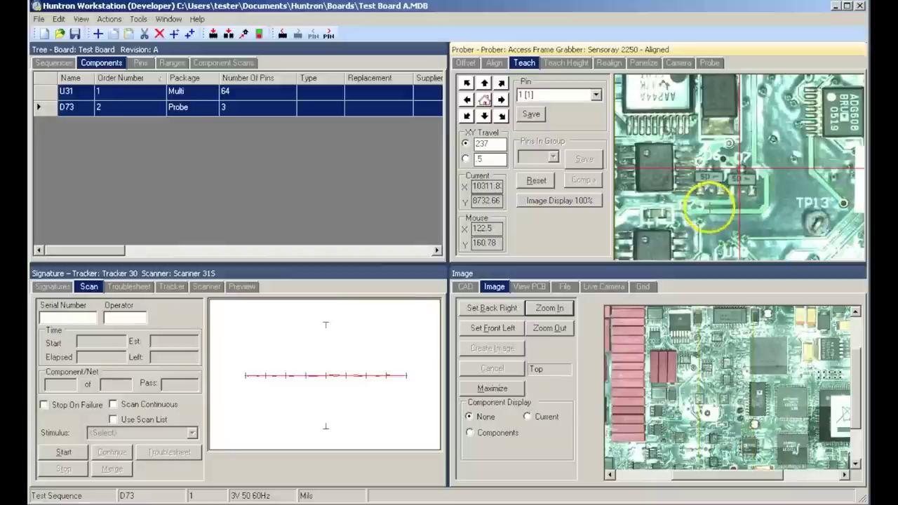
{"action": "double_click", "coordinate": [697, 48]}
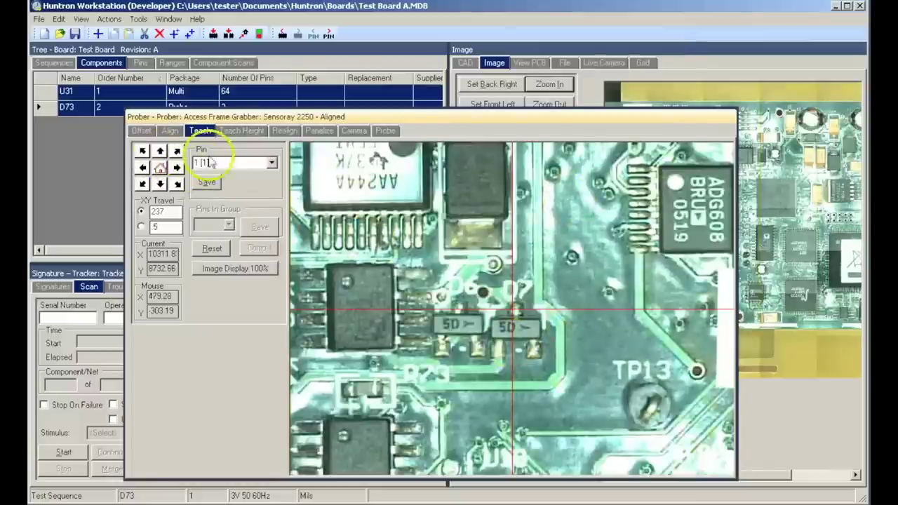
{"action": "left_click", "coordinate": [497, 349]}
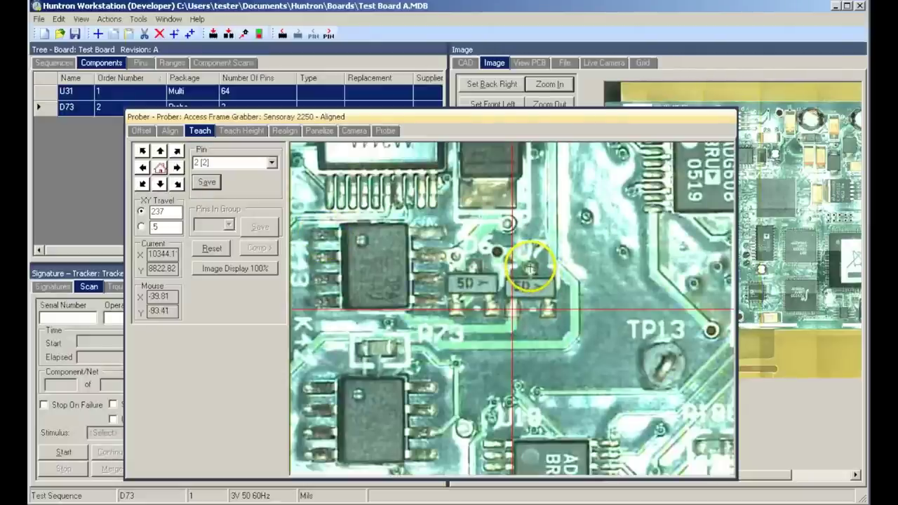
{"action": "left_click", "coordinate": [531, 267]}
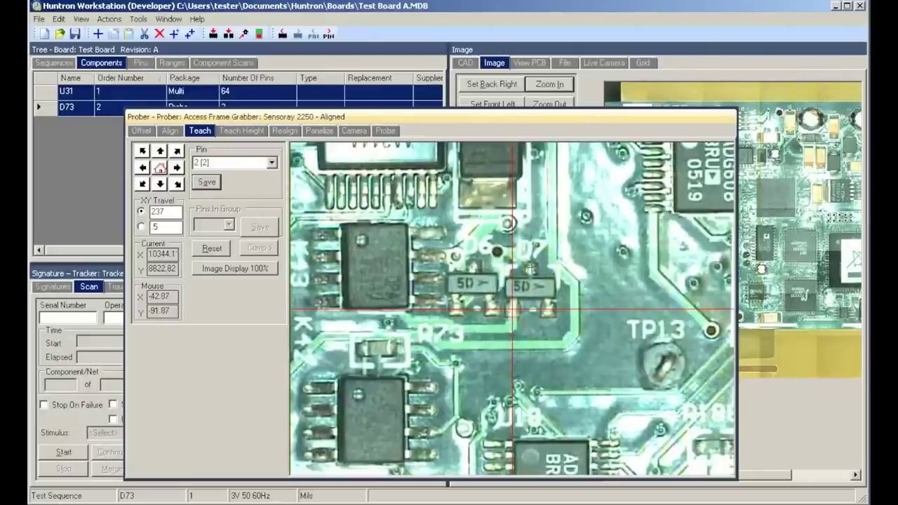
{"action": "left_click", "coordinate": [211, 184]}
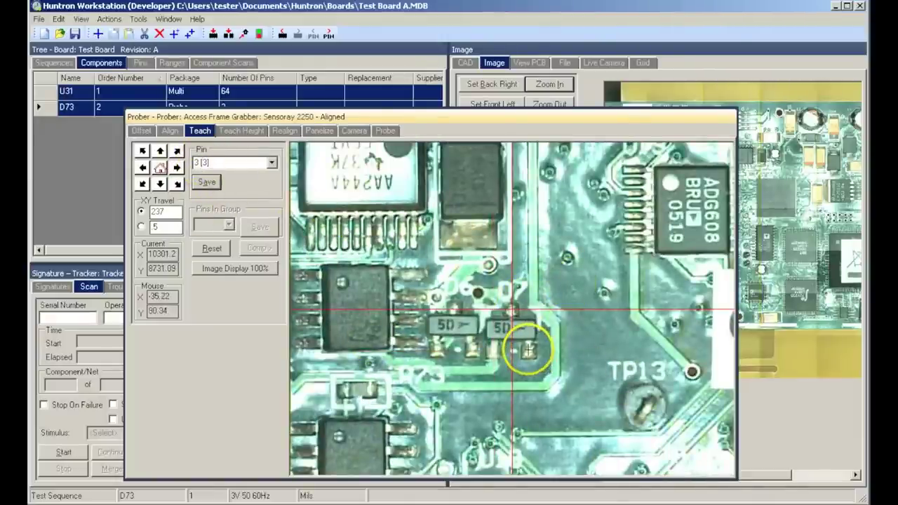
Centre the camera on D73 pin 3's pad and save it at X 10265.76, Y 8825.97
{"action": "left_click", "coordinate": [527, 349]}
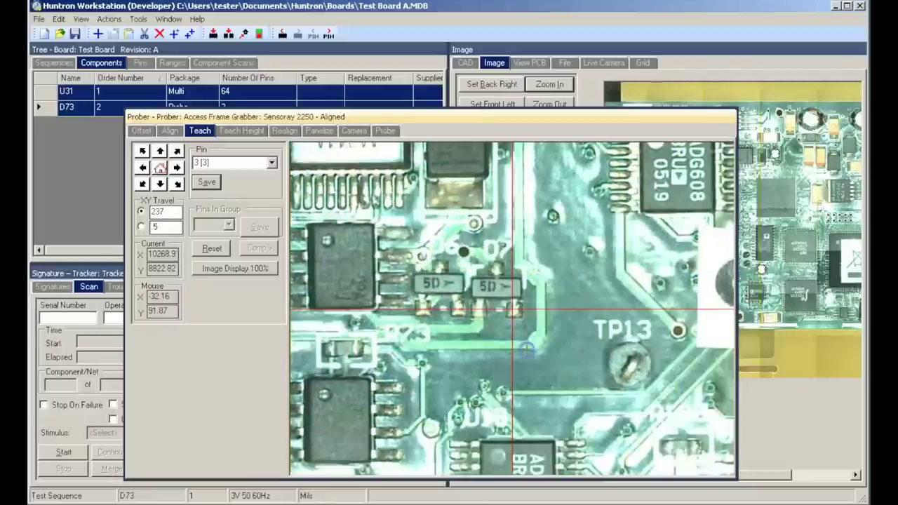
{"action": "left_click", "coordinate": [514, 309]}
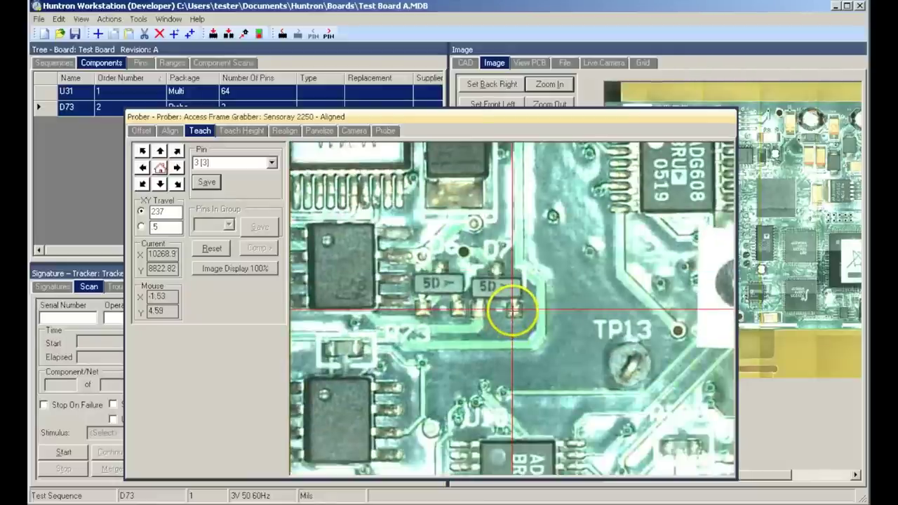
{"action": "left_click", "coordinate": [513, 308]}
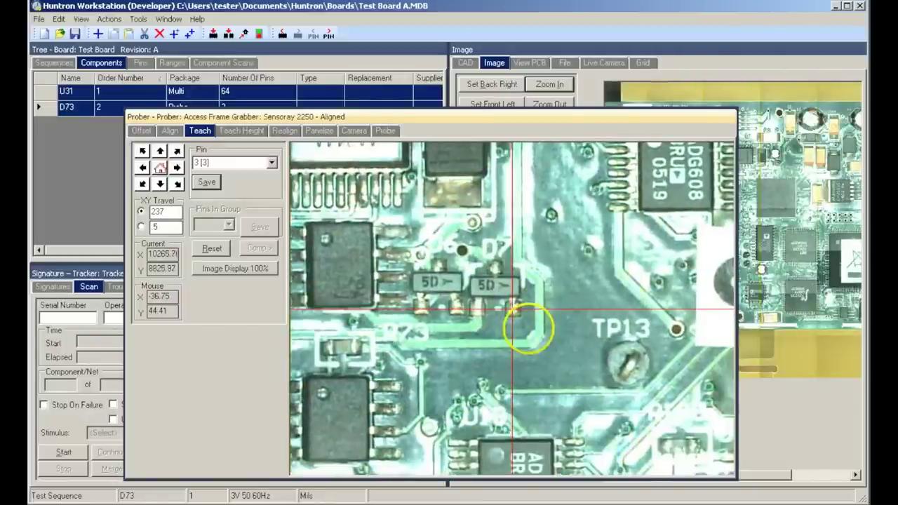
{"action": "left_click", "coordinate": [204, 184]}
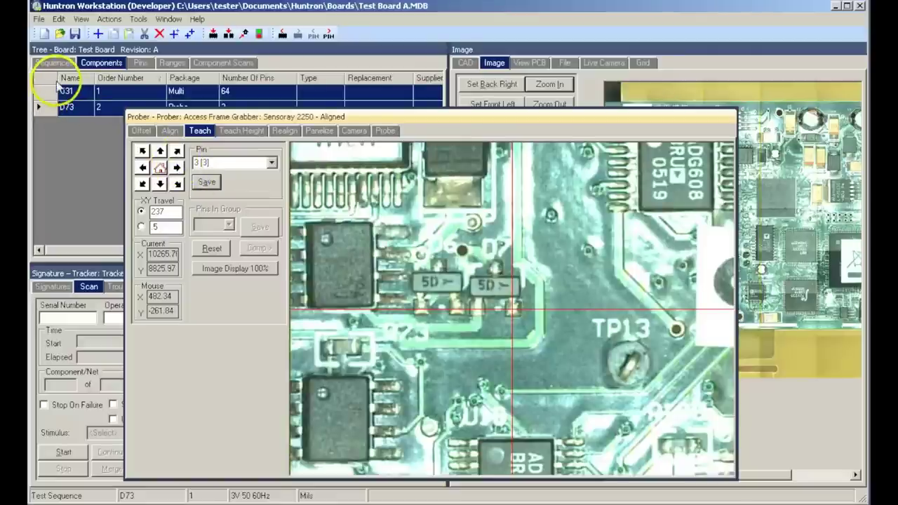
On the Teach Height page, dock the prober window and start the live camera video
{"action": "left_click", "coordinate": [243, 131]}
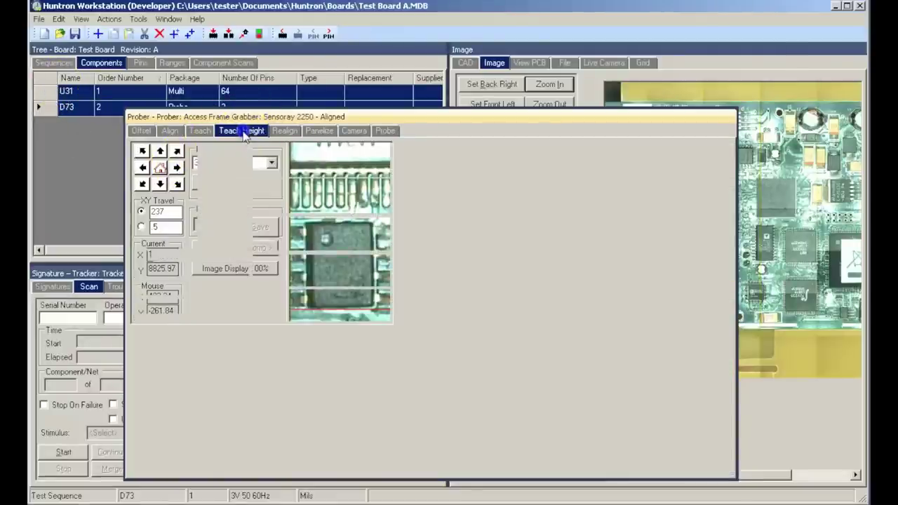
{"action": "double_click", "coordinate": [306, 116]}
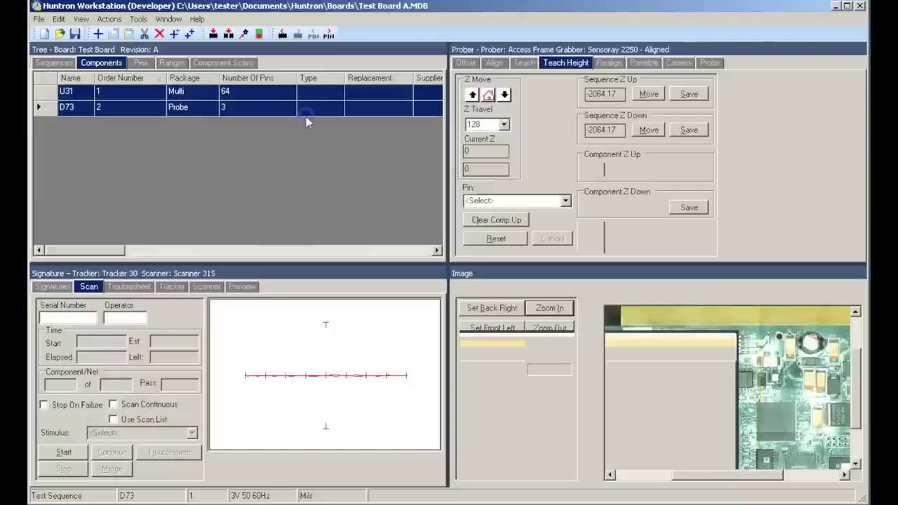
{"action": "left_click", "coordinate": [602, 287]}
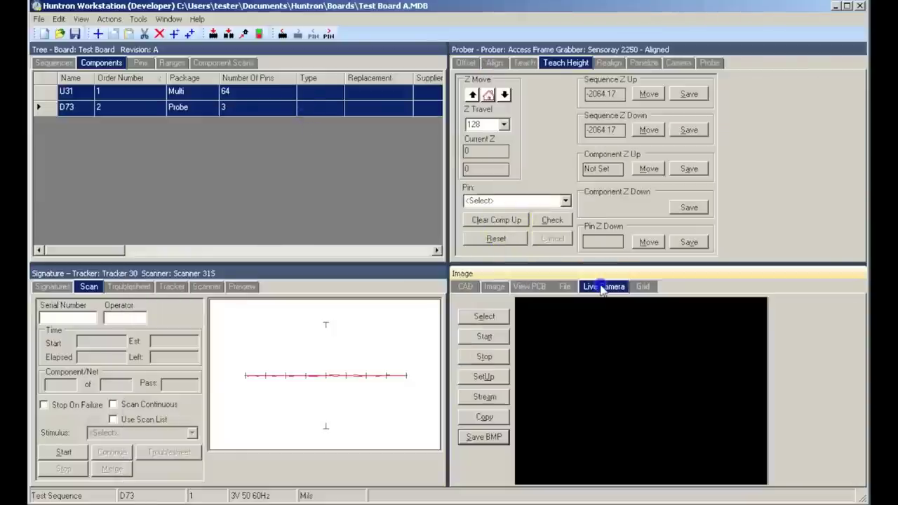
{"action": "left_click", "coordinate": [486, 336]}
{"action": "left_click", "coordinate": [486, 338]}
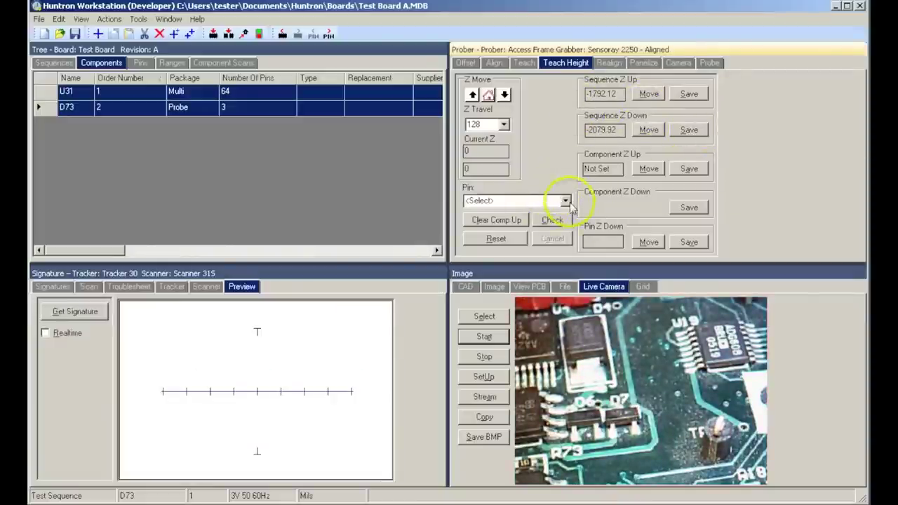
For pin 1, set Z travel 256, lower the probe, and save Sequence Z Up at -1792.12
{"action": "left_click", "coordinate": [564, 201]}
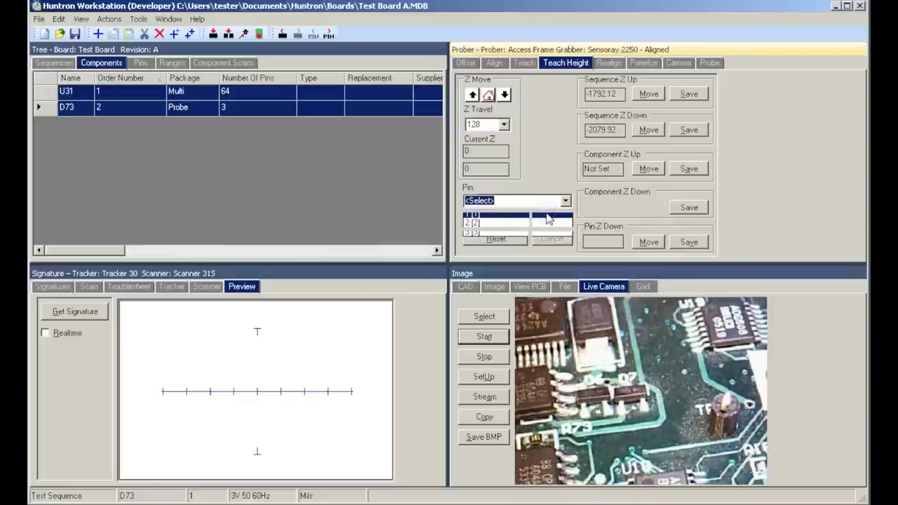
{"action": "left_click", "coordinate": [547, 214]}
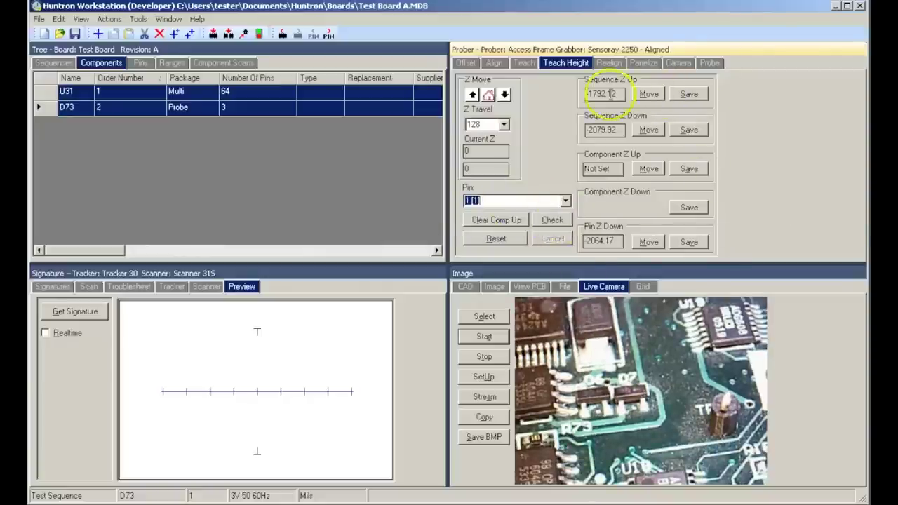
{"action": "left_click", "coordinate": [503, 129]}
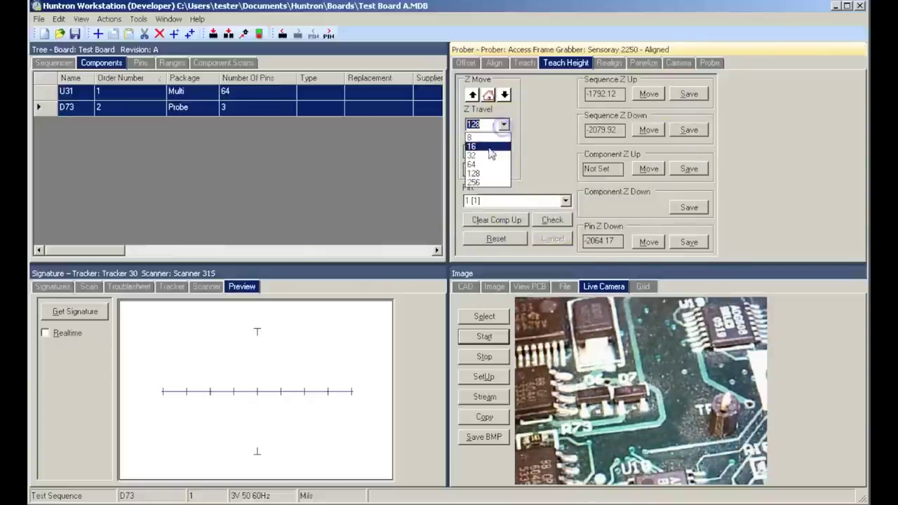
{"action": "left_click", "coordinate": [495, 183]}
{"action": "left_click", "coordinate": [504, 96]}
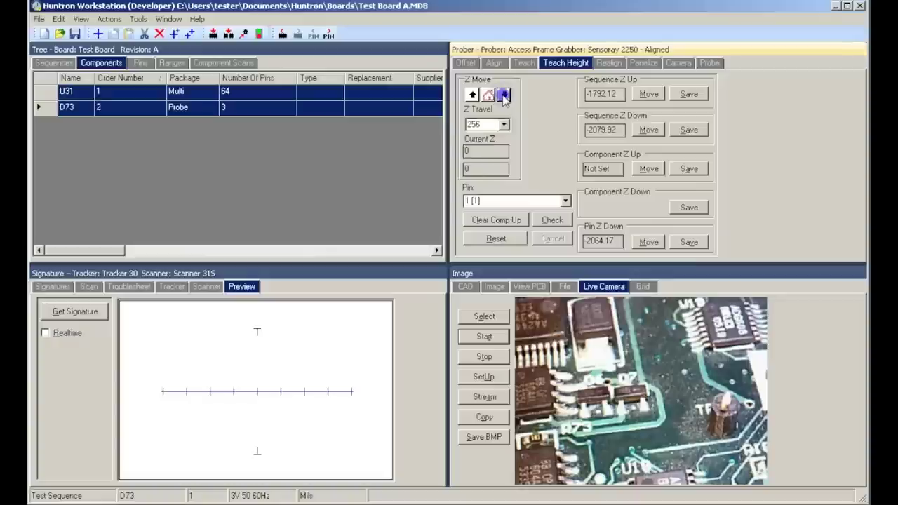
{"action": "left_click", "coordinate": [504, 96]}
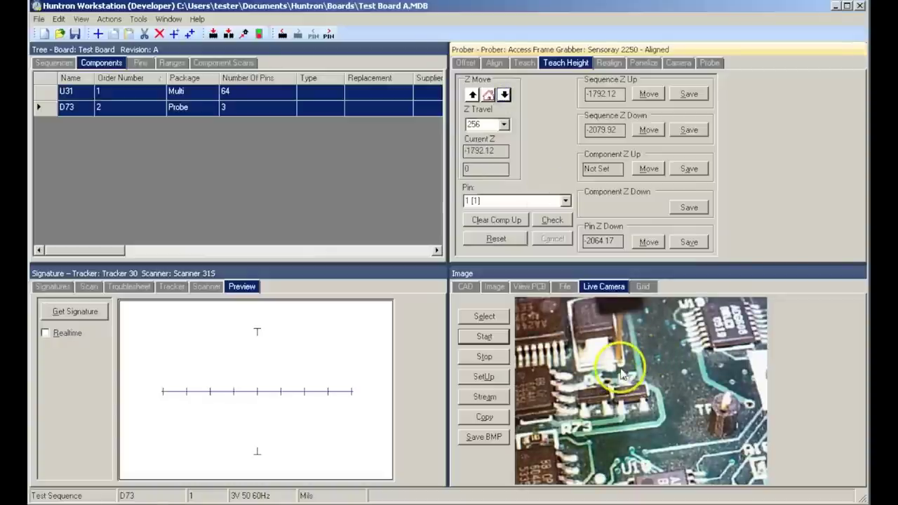
{"action": "left_click", "coordinate": [689, 95]}
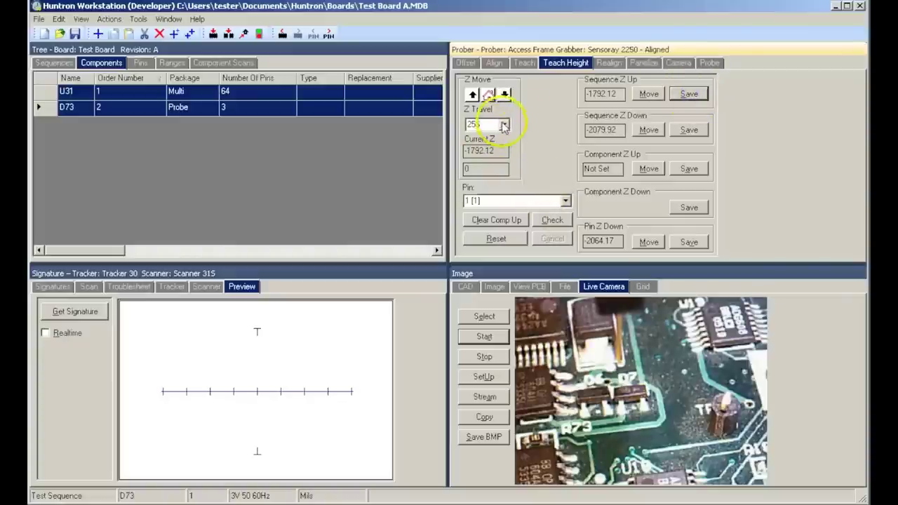
Lower the probe onto the pin, switching to a finer Z travel step of 16
{"action": "left_click", "coordinate": [504, 95]}
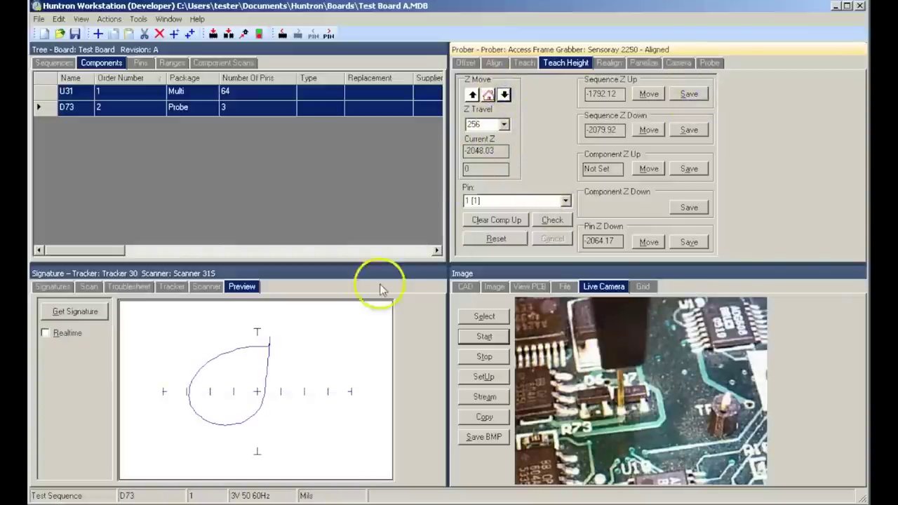
{"action": "left_click", "coordinate": [504, 125]}
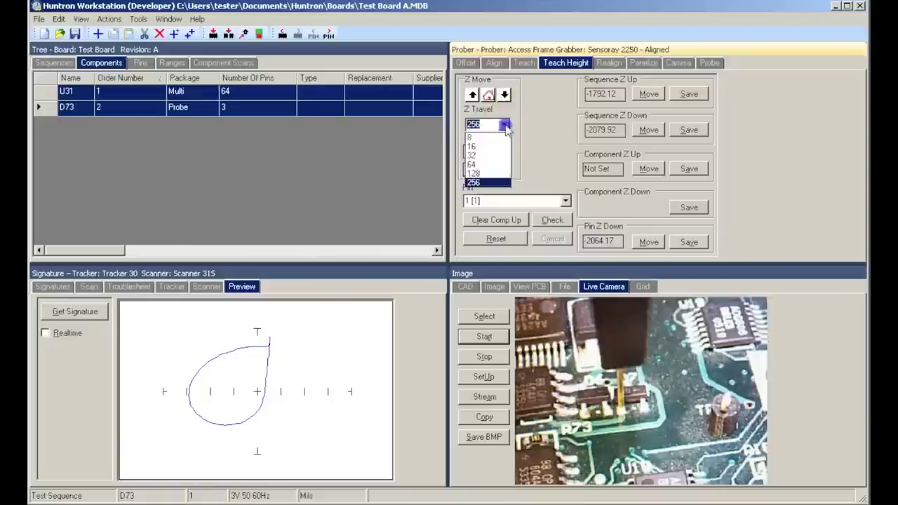
{"action": "left_click", "coordinate": [491, 150]}
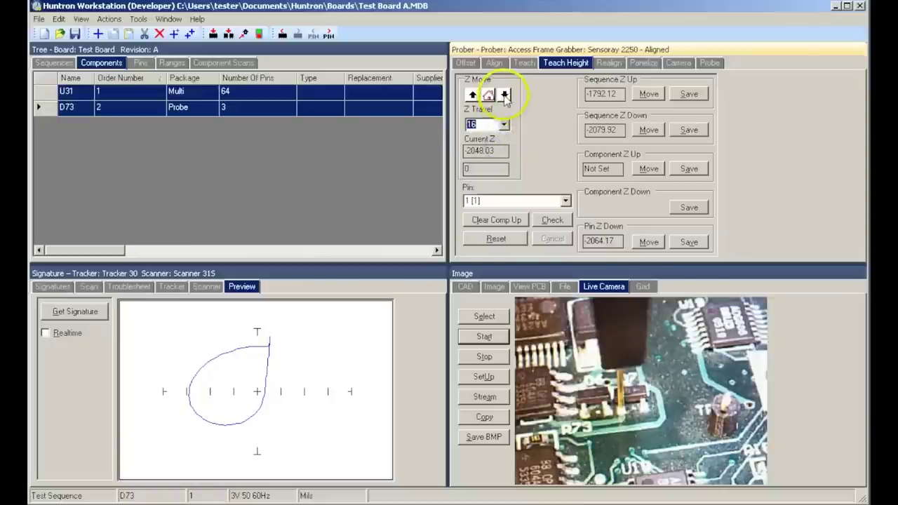
{"action": "left_click", "coordinate": [505, 95]}
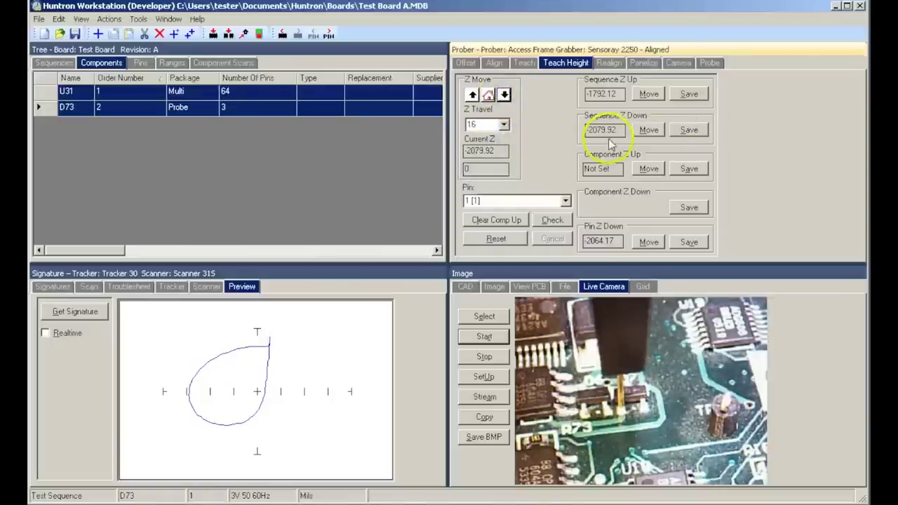
Save Sequence Z Down at -2079.92, apply it to all pins, and home the probe
{"action": "left_click", "coordinate": [690, 132]}
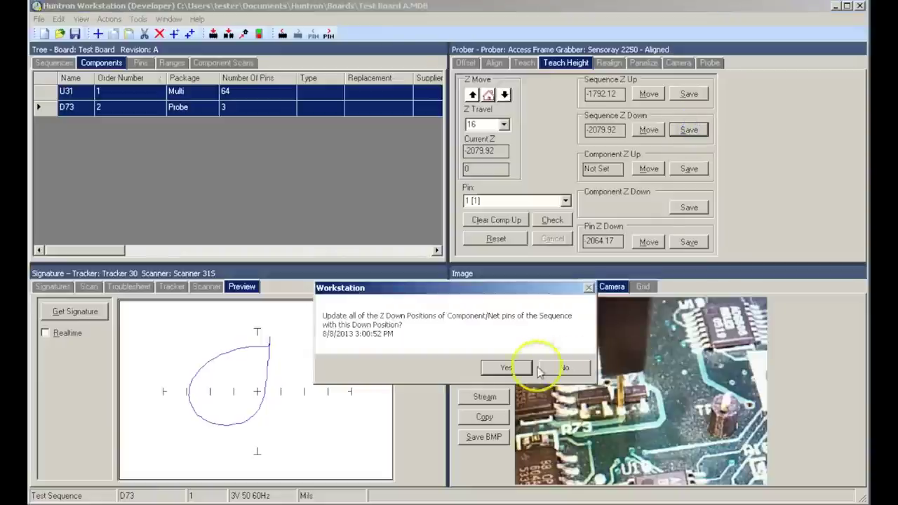
{"action": "left_click", "coordinate": [512, 368]}
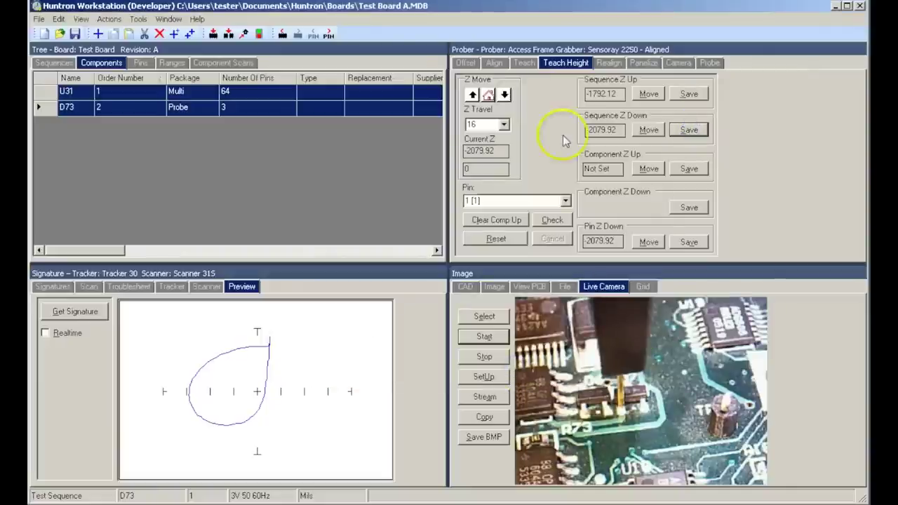
{"action": "left_click", "coordinate": [488, 95]}
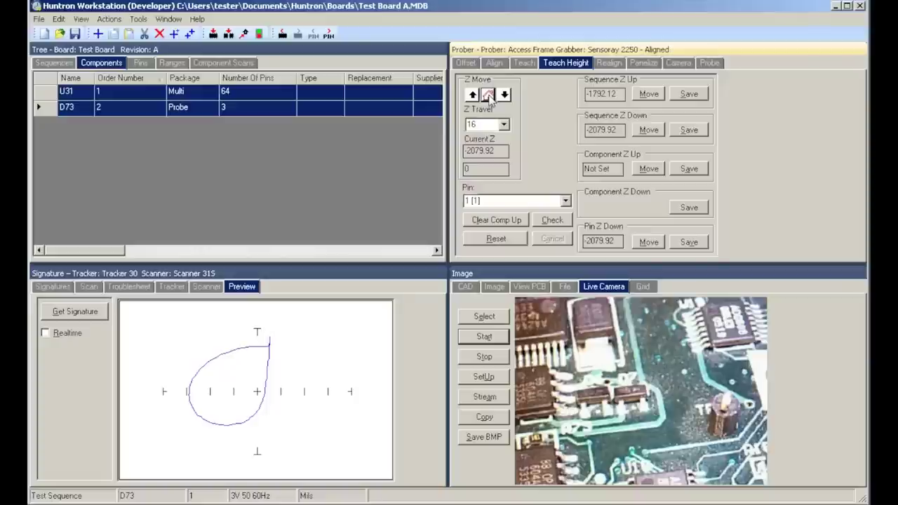
{"action": "left_click", "coordinate": [91, 288]}
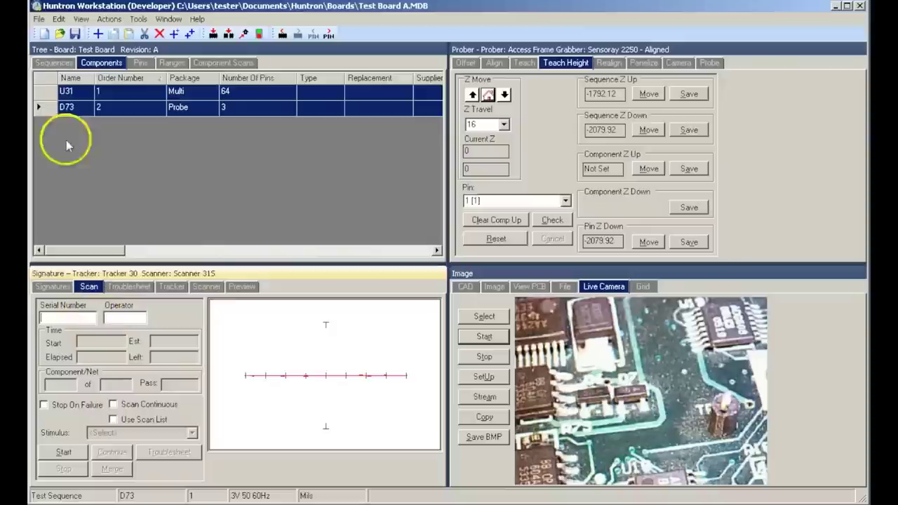
Scan Test Sequence for board serial 00005, which ends with a FAILED result
{"action": "left_click", "coordinate": [62, 64]}
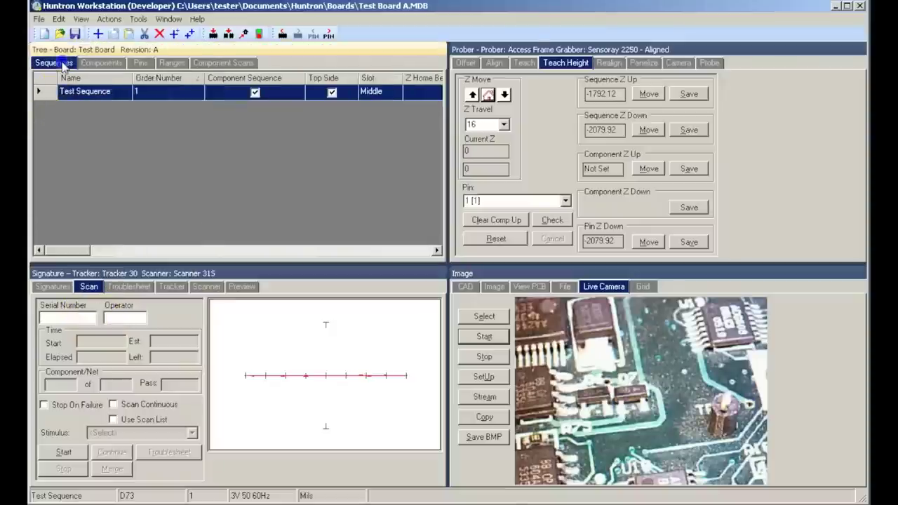
{"action": "left_click", "coordinate": [64, 317]}
{"action": "type", "text": "00005"}
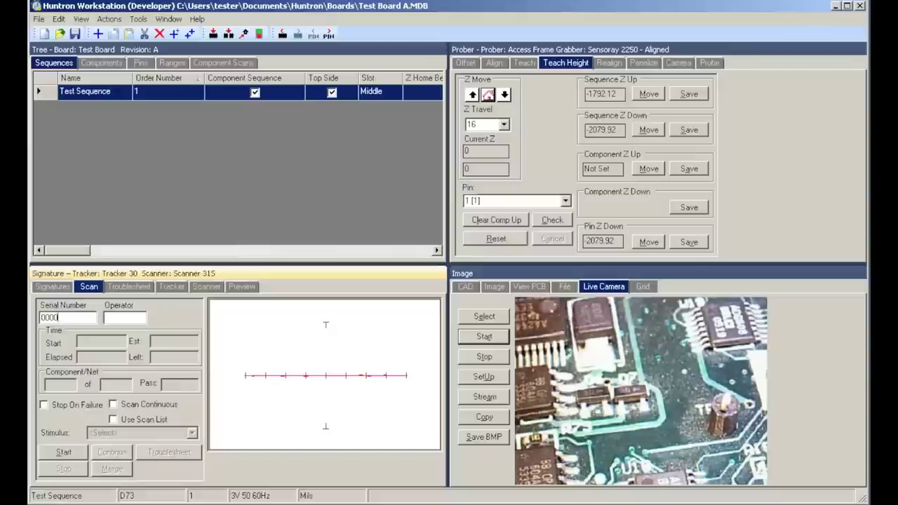
{"action": "left_click", "coordinate": [64, 453]}
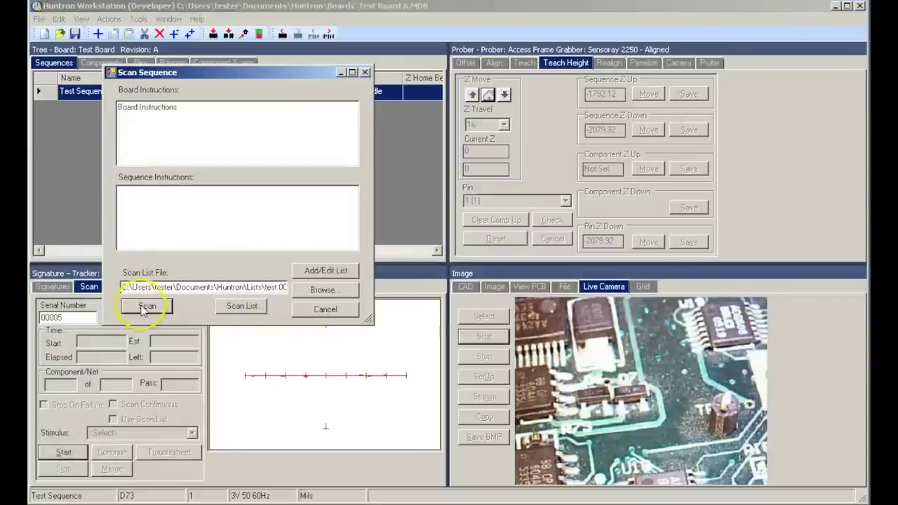
{"action": "left_click", "coordinate": [147, 307]}
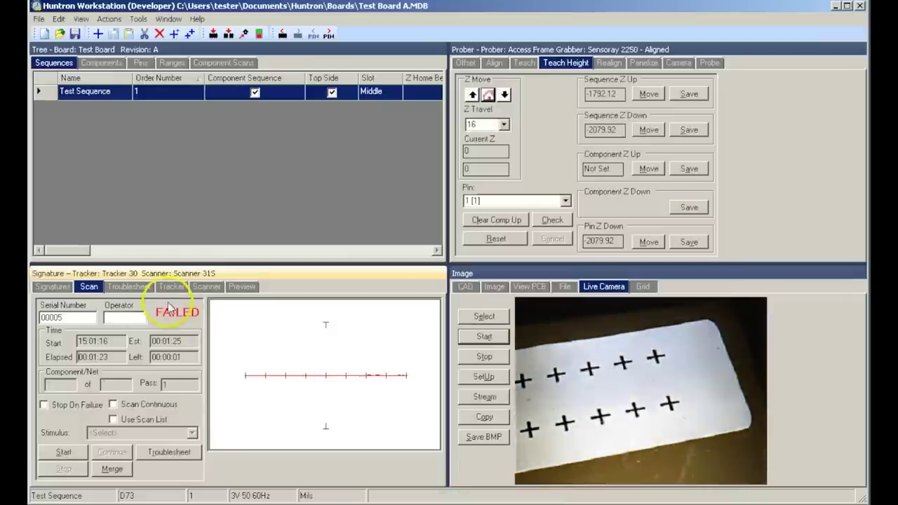
{"action": "left_click", "coordinate": [177, 453]}
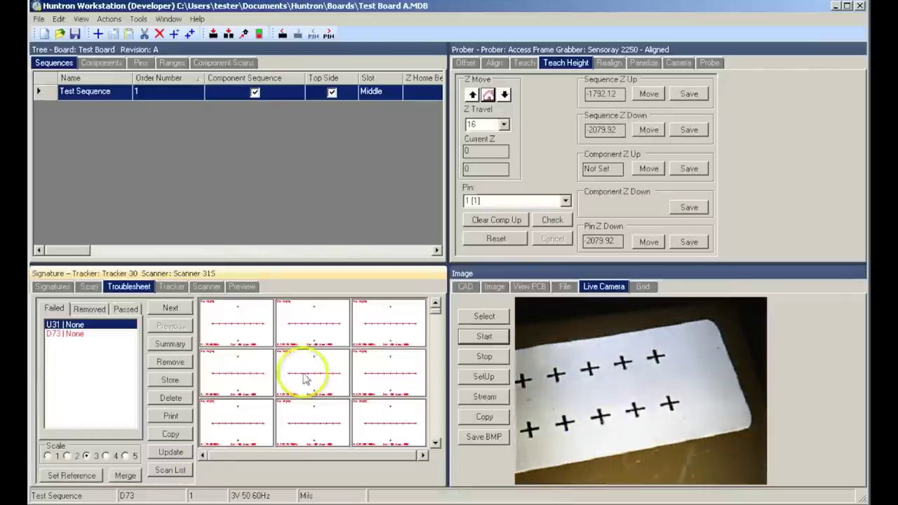
Review the failed U31 and D73 signatures, then set the scanned signatures as reference
{"action": "left_click", "coordinate": [432, 371]}
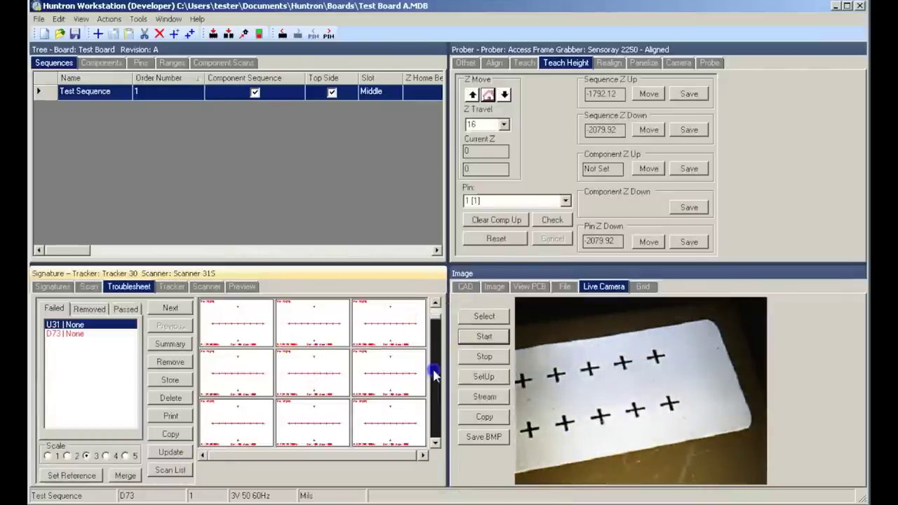
{"action": "left_click", "coordinate": [434, 384]}
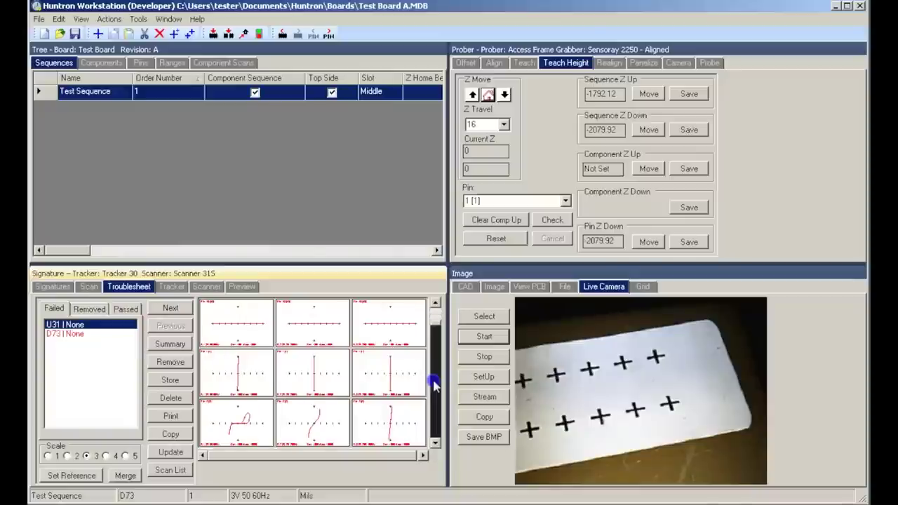
{"action": "left_click", "coordinate": [63, 336]}
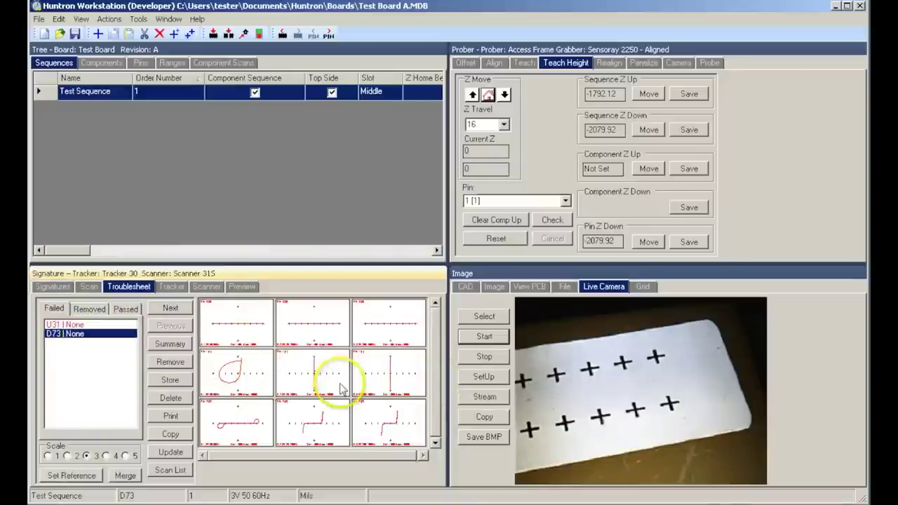
{"action": "left_click", "coordinate": [79, 477]}
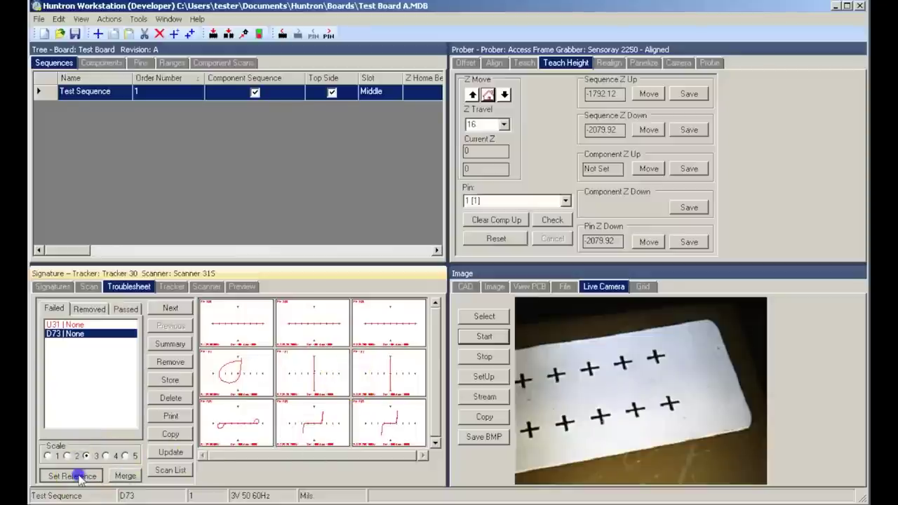